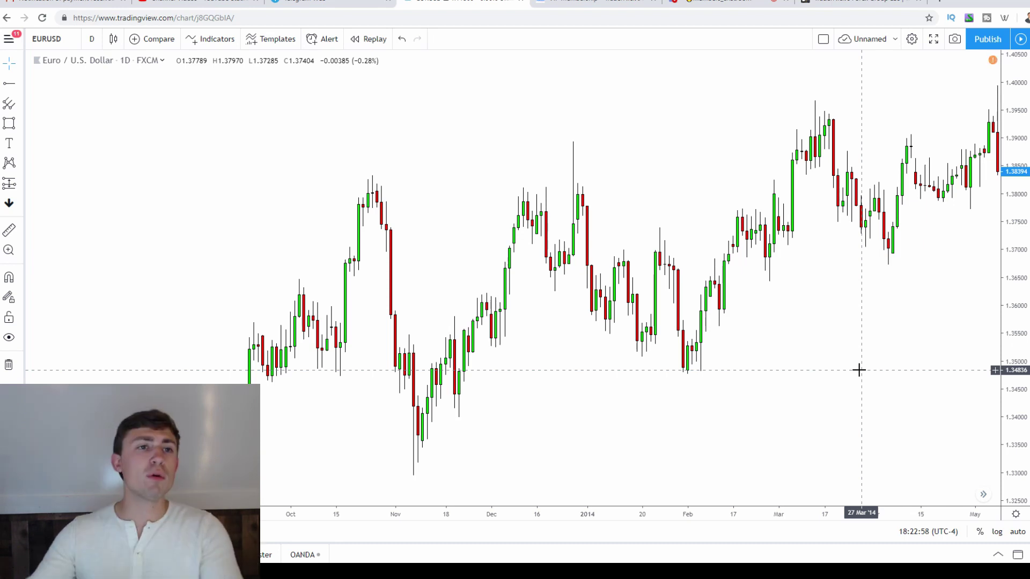
Place an up arrow icon below the 3 Oct '13 candle on the EURUSD daily chart
scroll(542, 127, "up", 3)
left_click_drag(475, 160, 658, 192)
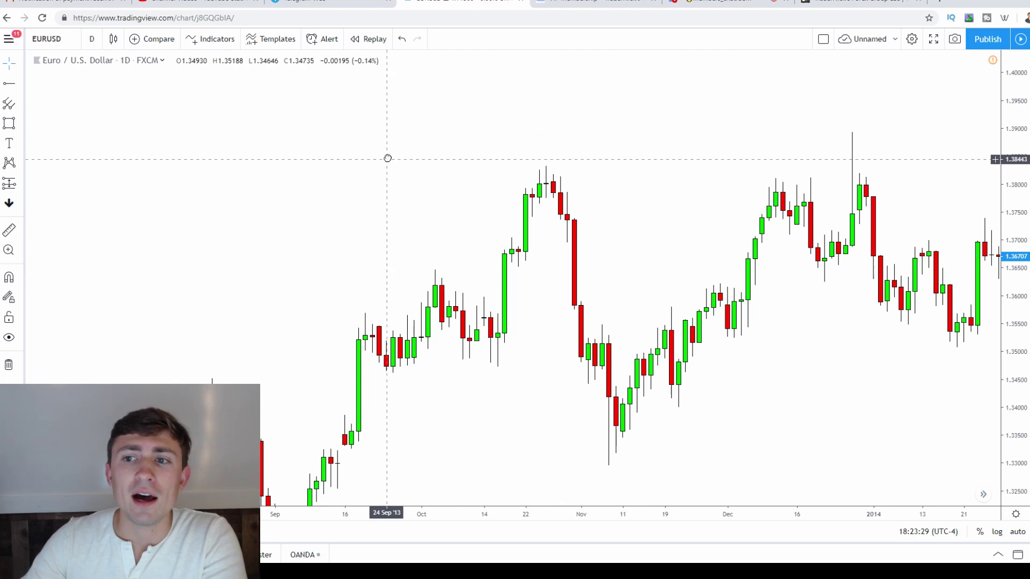
left_click_drag(387, 156, 378, 155)
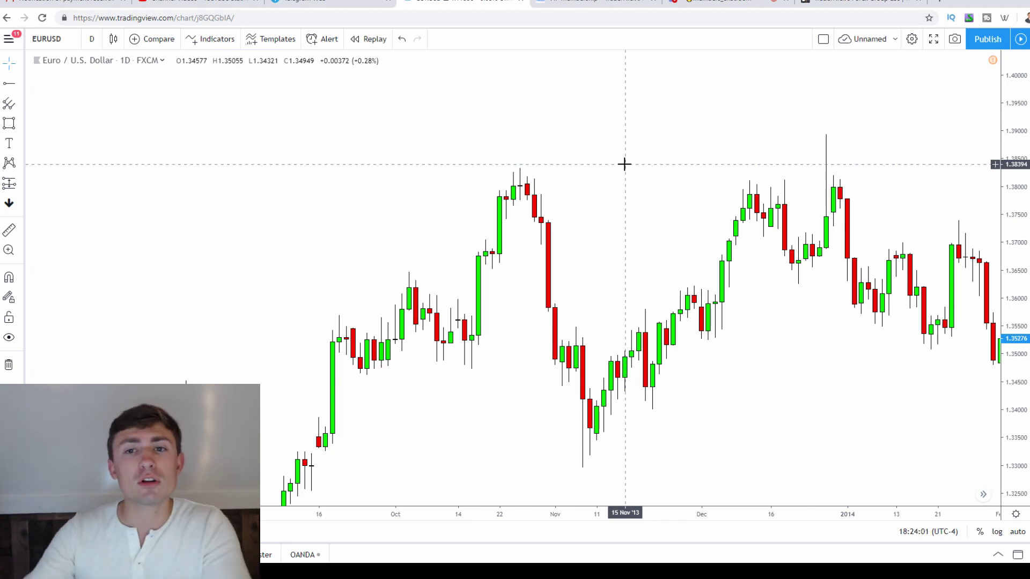
left_click_drag(370, 233, 542, 179)
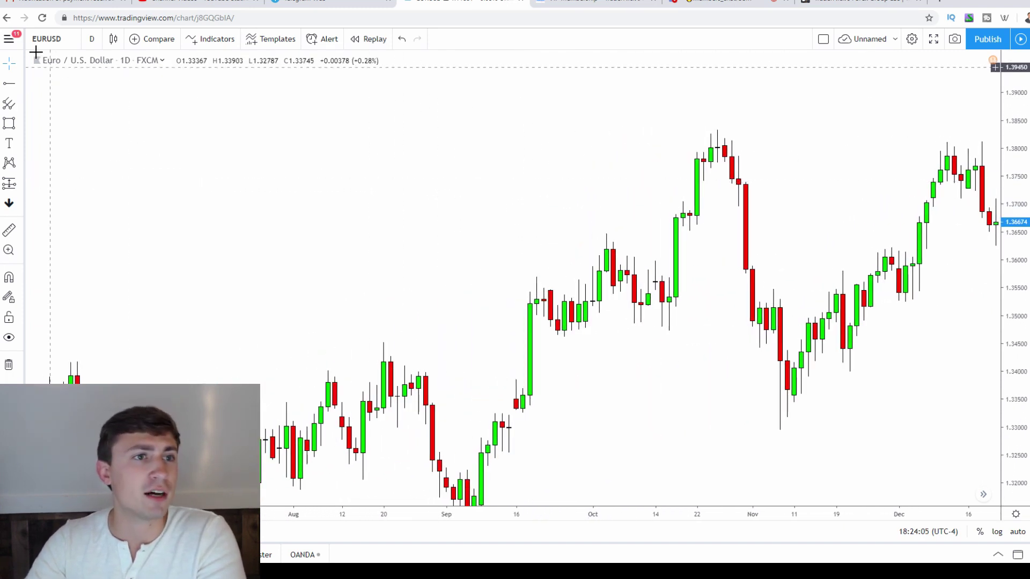
left_click_drag(515, 232, 515, 186)
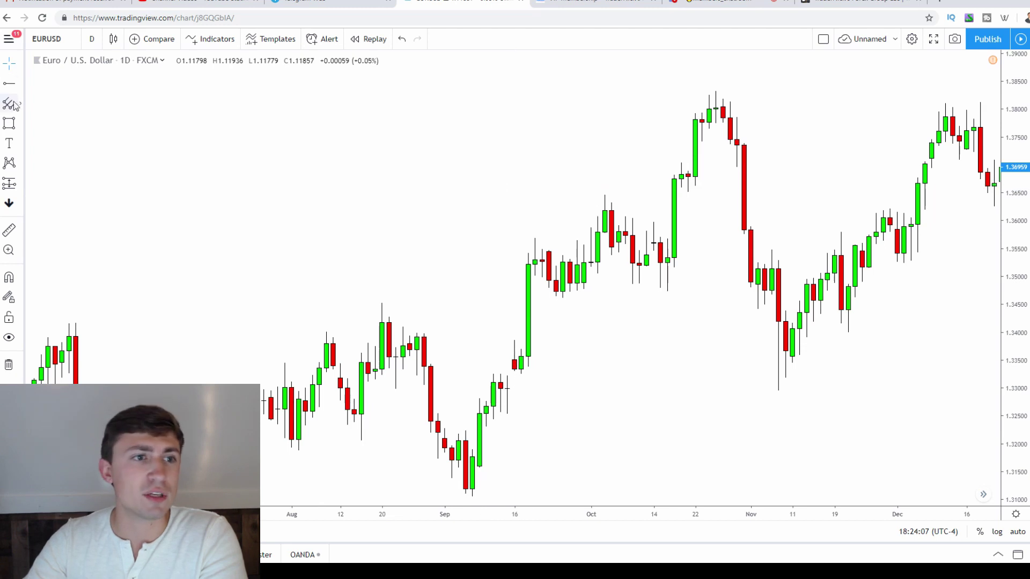
left_click(20, 203)
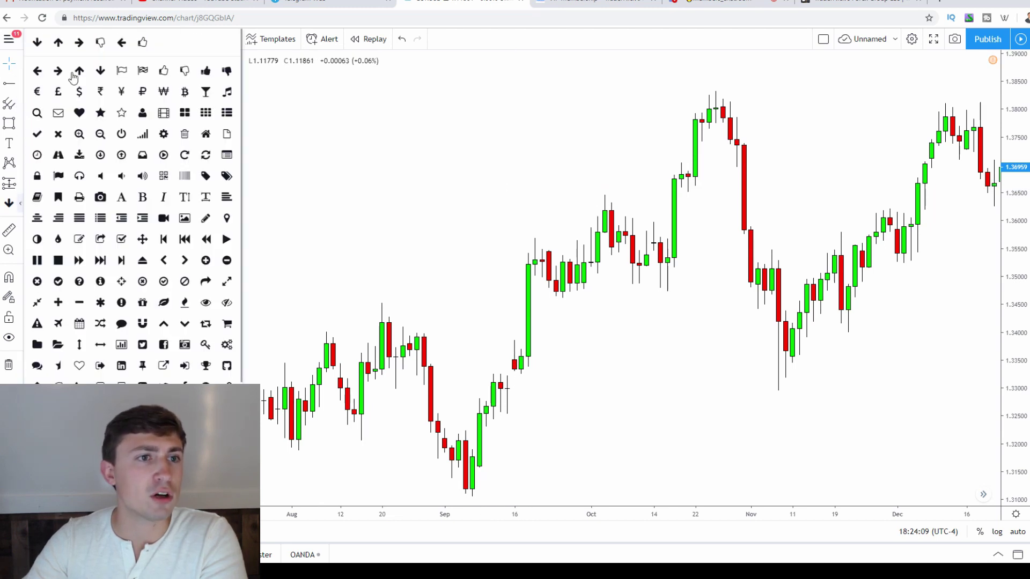
left_click(59, 43)
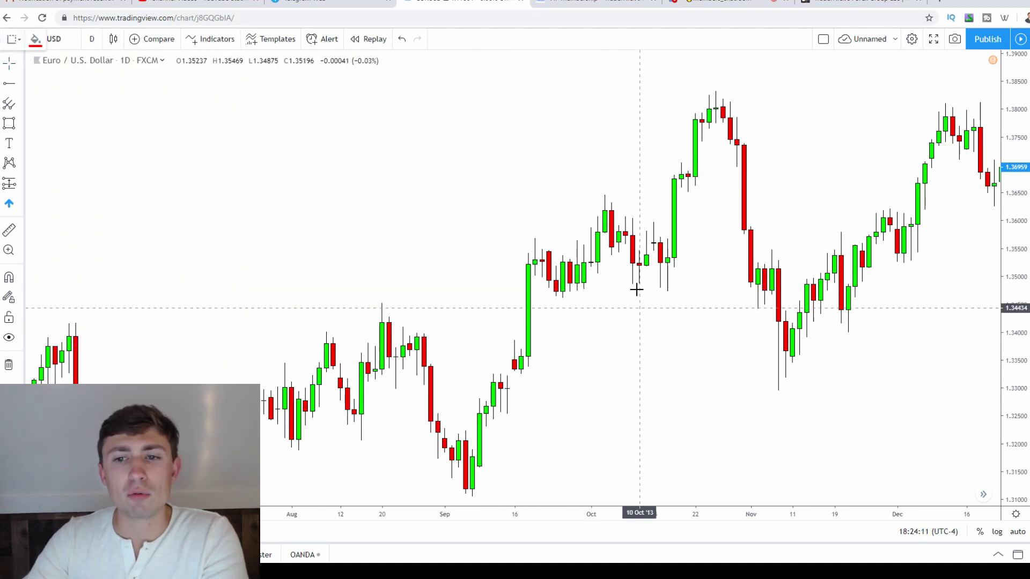
left_click(604, 289)
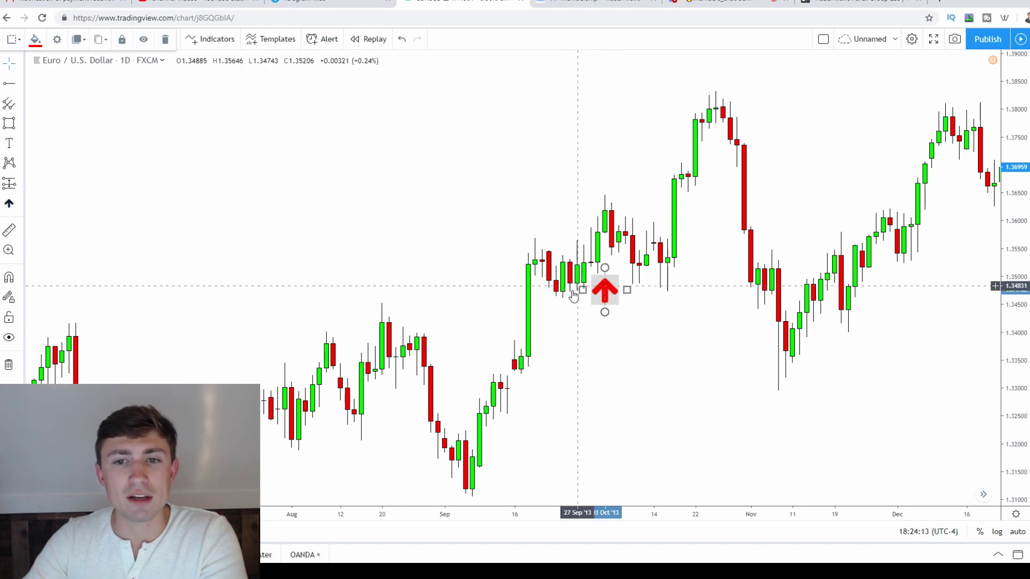
left_click(655, 360)
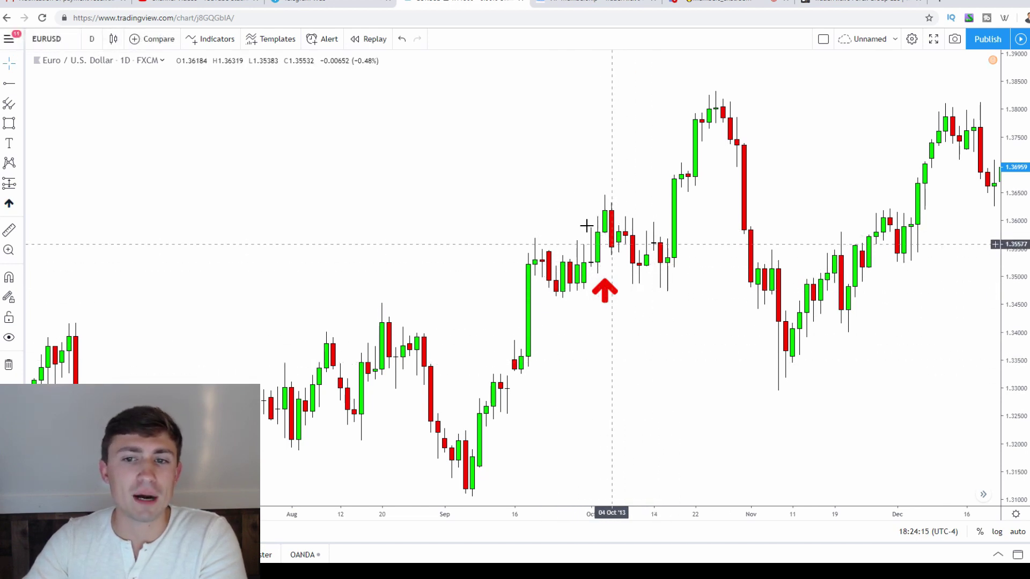
Change the up arrow's color to blue
left_click(604, 290)
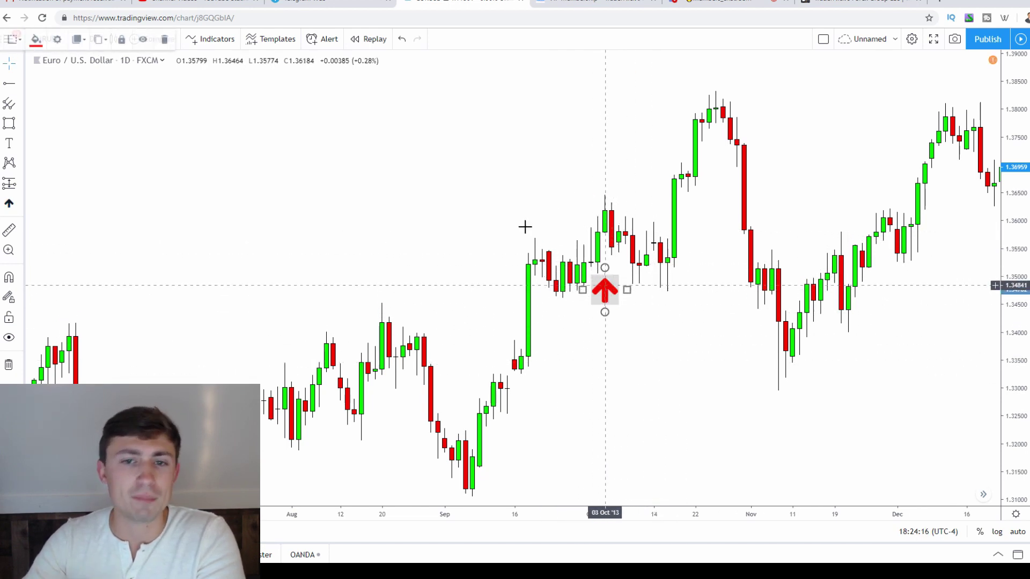
left_click(35, 40)
left_click(96, 75)
left_click(528, 195)
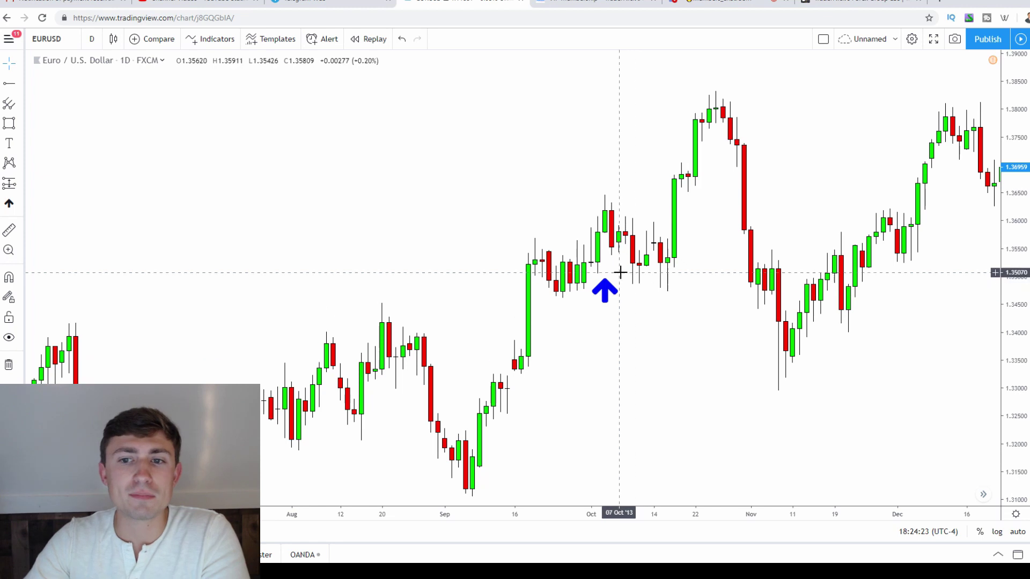
Draw a horizontal ray at 1.35796 starting from the 3 Oct '13 candle above the arrow
left_click(9, 83)
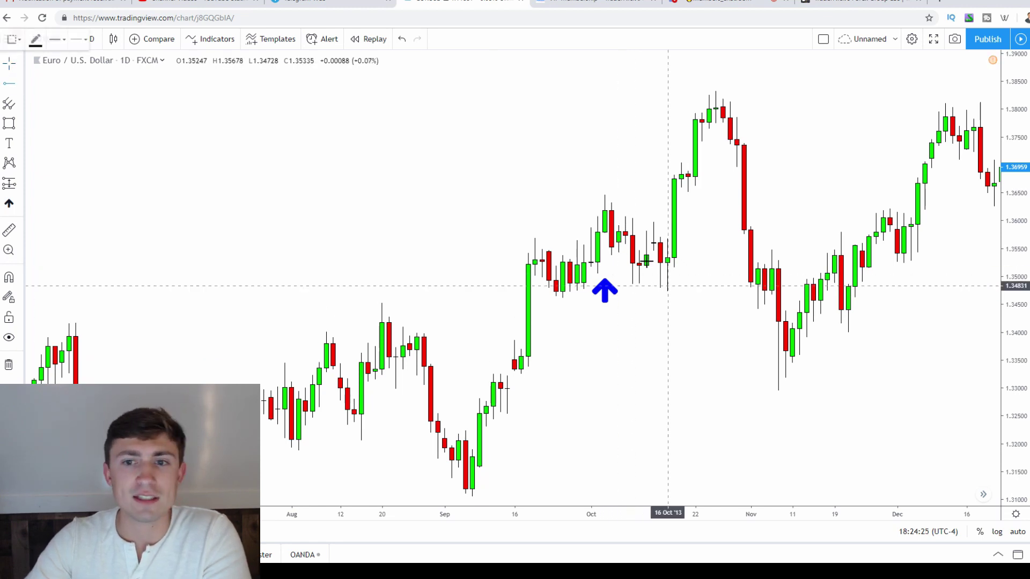
left_click(604, 232)
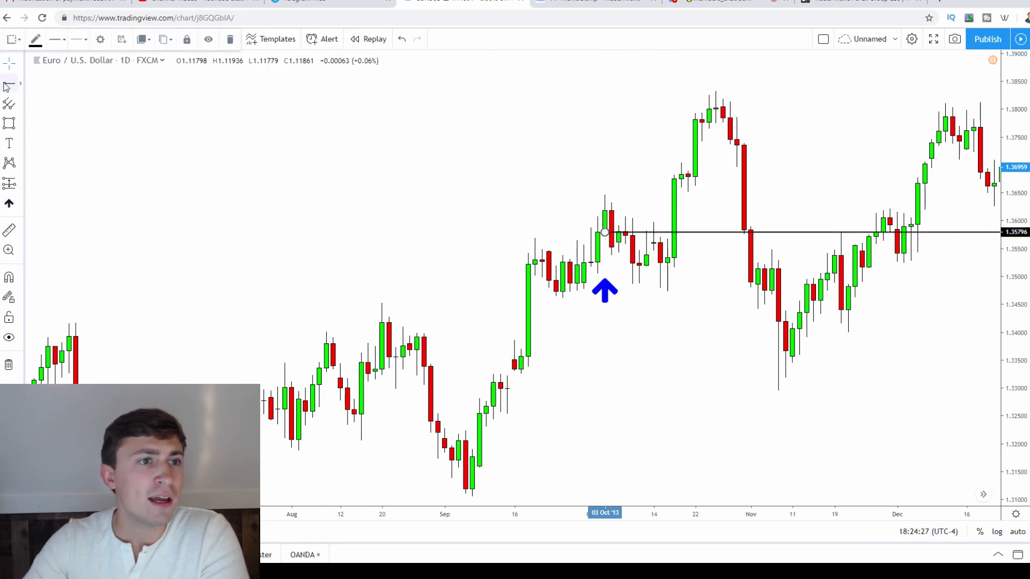
Draw a short trend line from 2 Oct to 22 Oct '13 at about 1.350, and delete it together with the horizontal ray
left_click(20, 84)
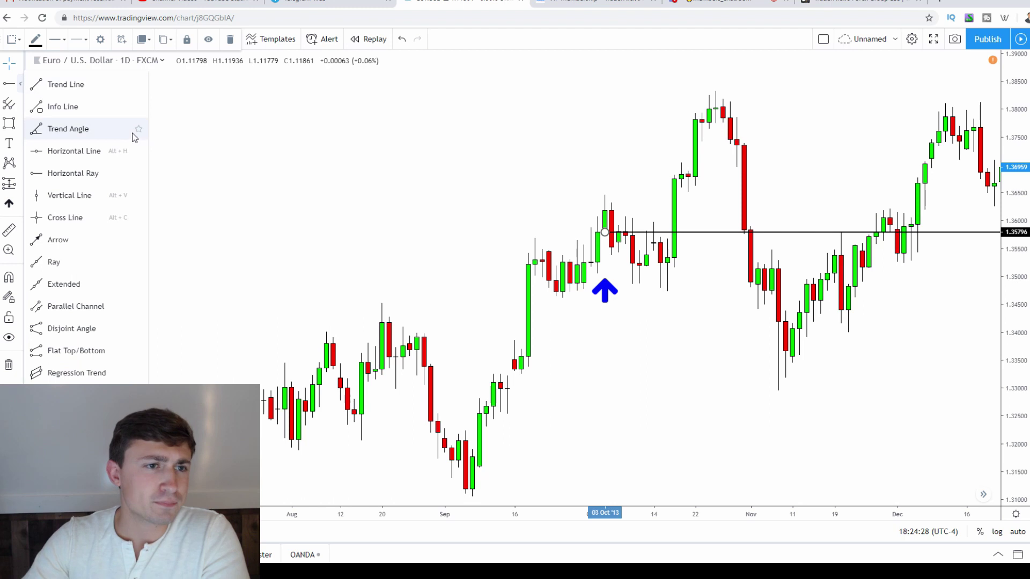
left_click(63, 86)
left_click(596, 276)
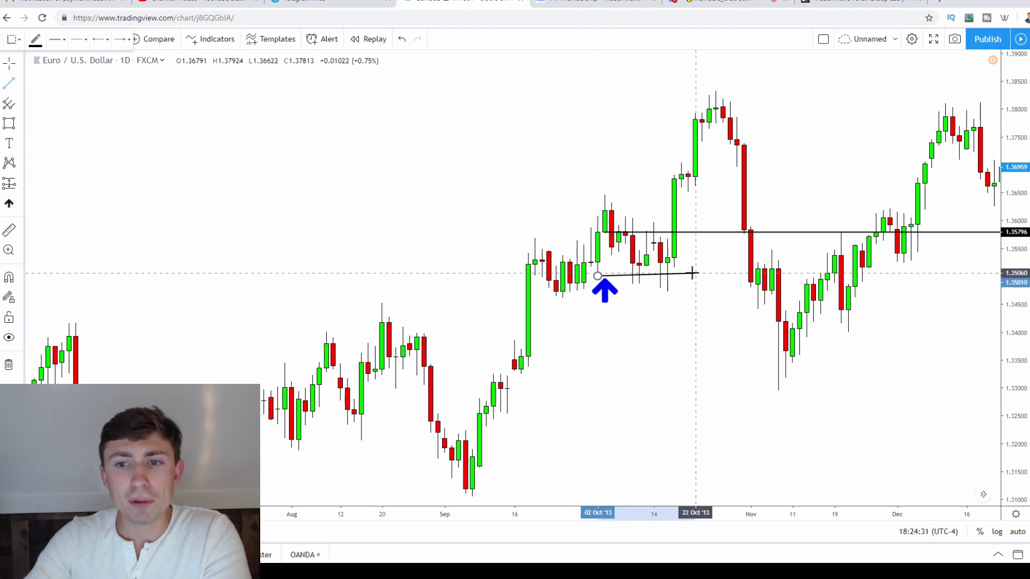
left_click(695, 275)
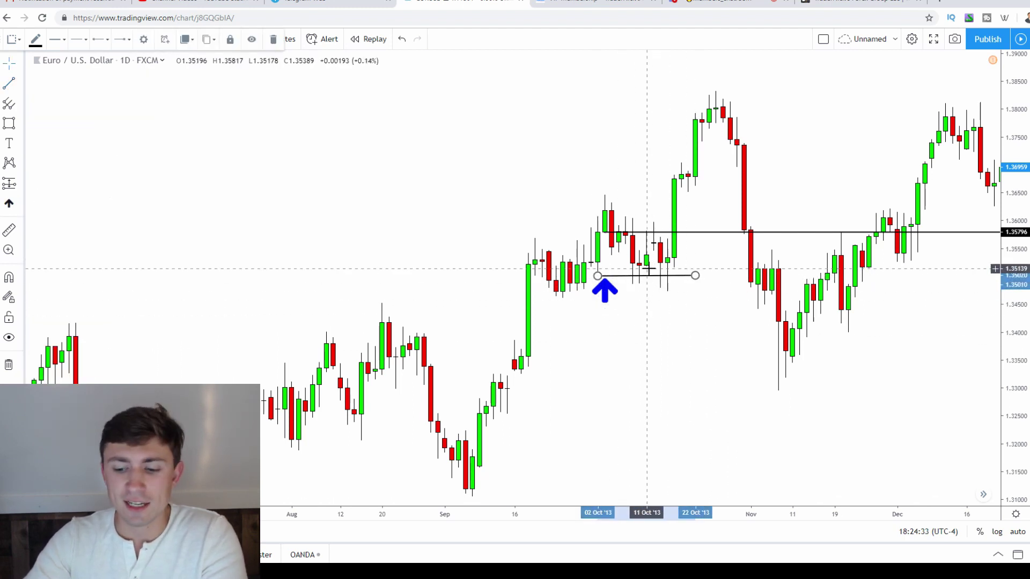
key("Delete")
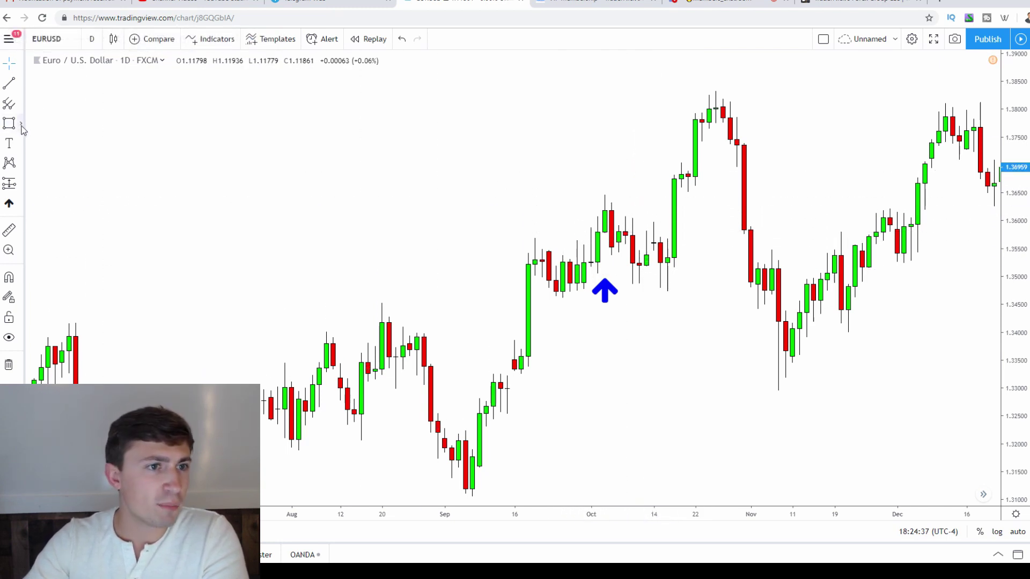
Place a long position at the 3 Oct '13 candle with entry 1.35776, stop 1.34951 and target 1.38381
left_click(20, 163)
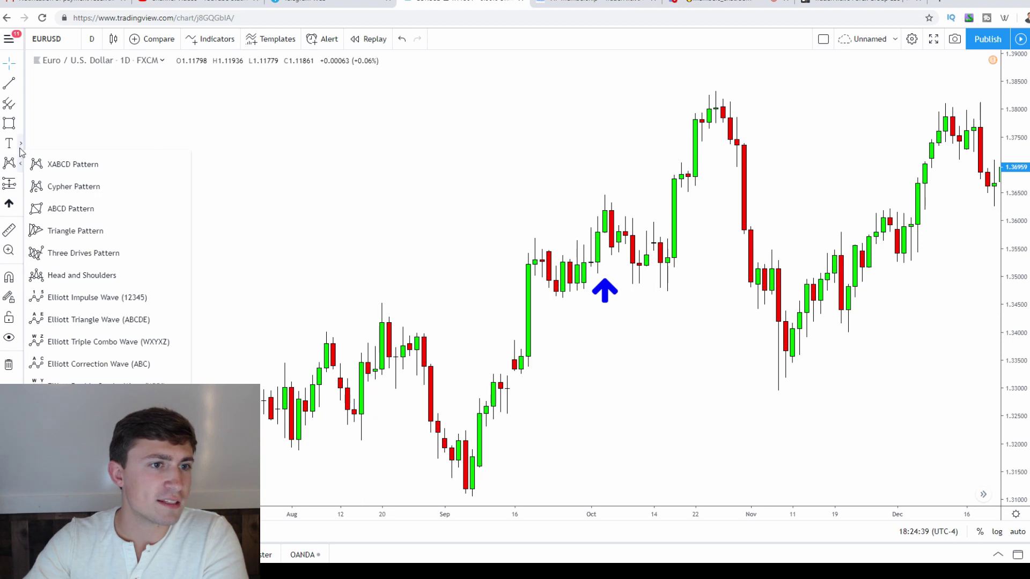
left_click(20, 104)
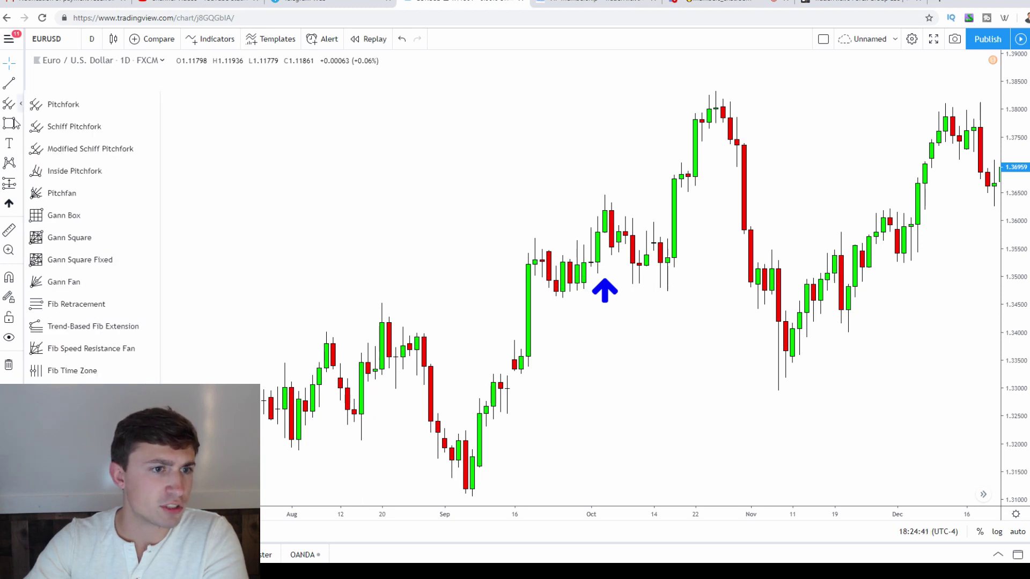
left_click(9, 183)
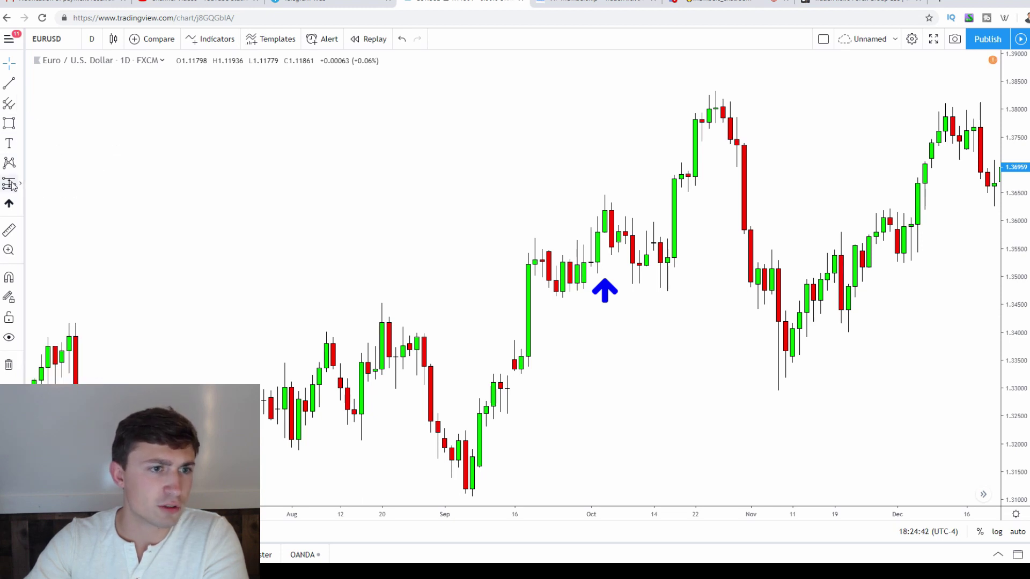
left_click(605, 233)
left_click_drag(604, 351, 612, 279)
left_click_drag(604, 113, 604, 88)
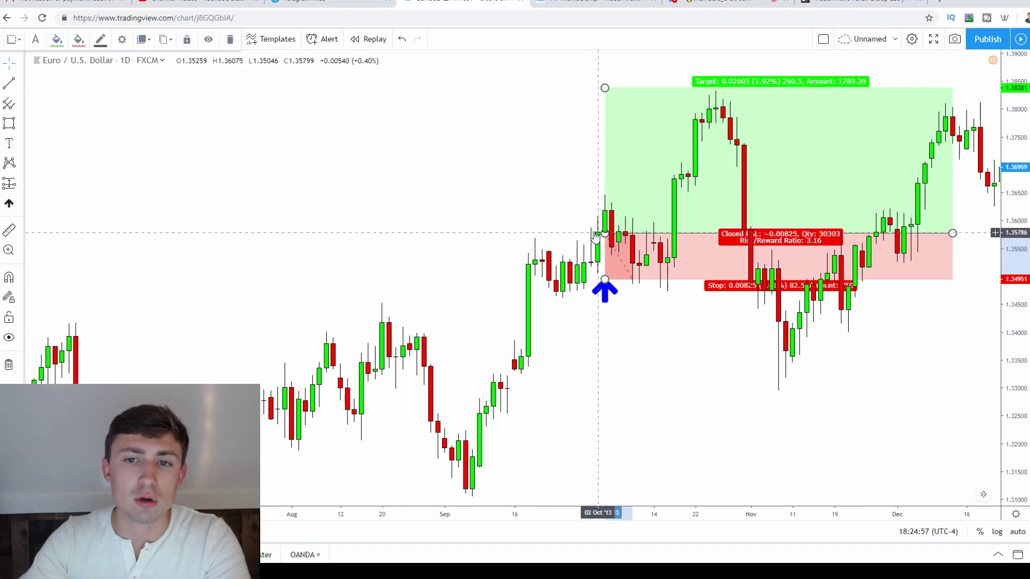
Lower the long position's target to 1.38288, near the late-October high
scroll(601, 241, "up", 3)
left_click(618, 228)
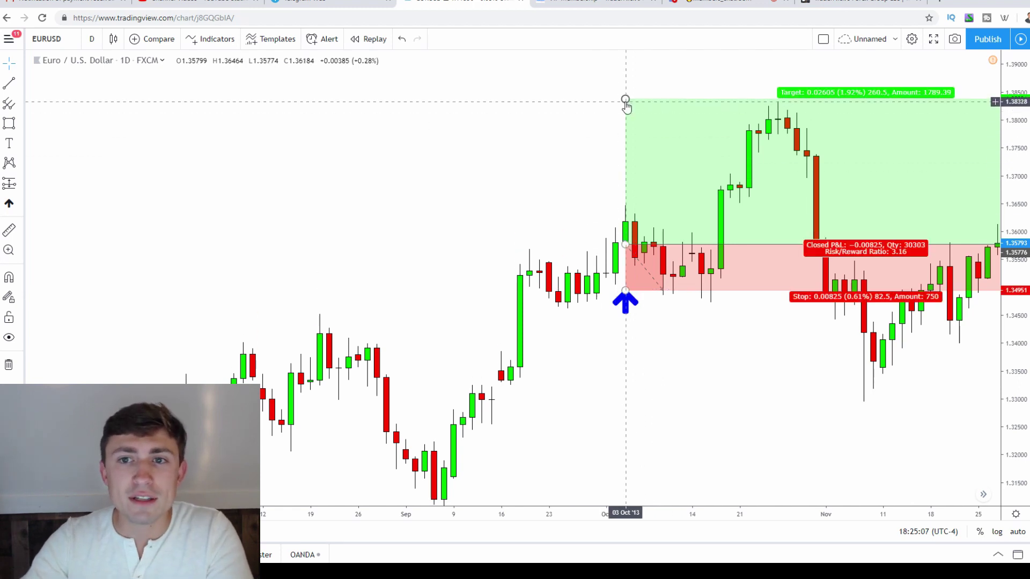
left_click_drag(625, 100, 626, 105)
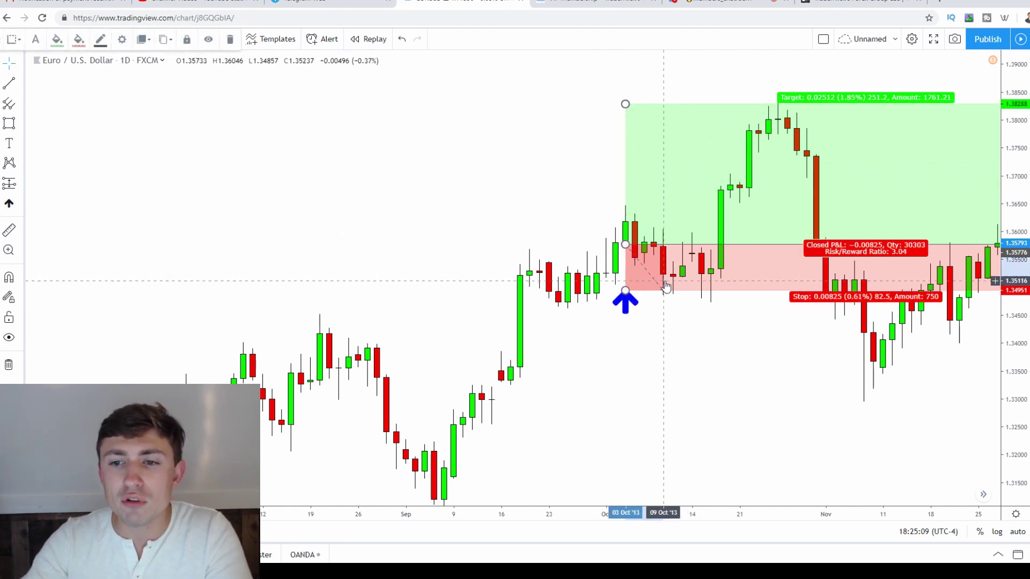
Move the long position to the 31 Oct '13 candle with entry 1.36194, and remove the blue arrow
left_click_drag(731, 91, 705, 85)
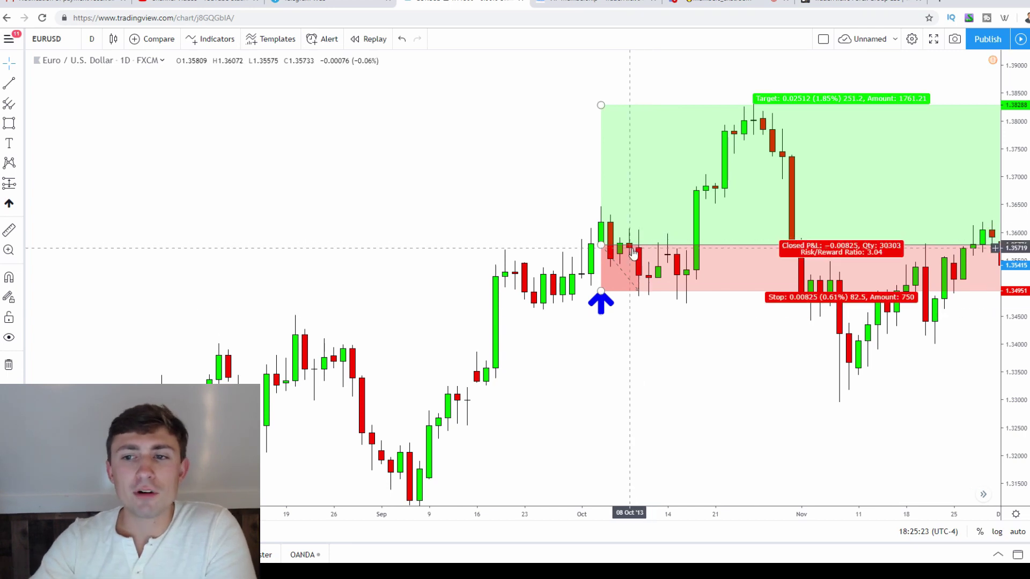
mouse_move(632, 253)
left_mouse_down()
mouse_move(832, 241)
mouse_move(816, 233)
mouse_move(825, 225)
left_mouse_up()
left_click(600, 296)
left_click(612, 390)
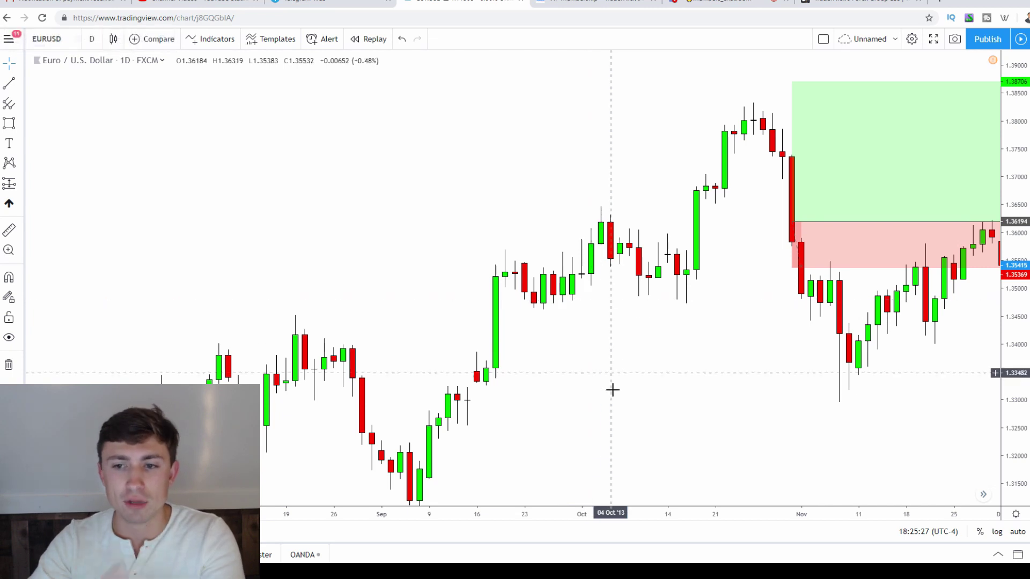
Draw a rising trend line from the 5 Sep '13 low, and reposition the long position on it with entry 1.36433 and stop 1.33018
left_click(9, 83)
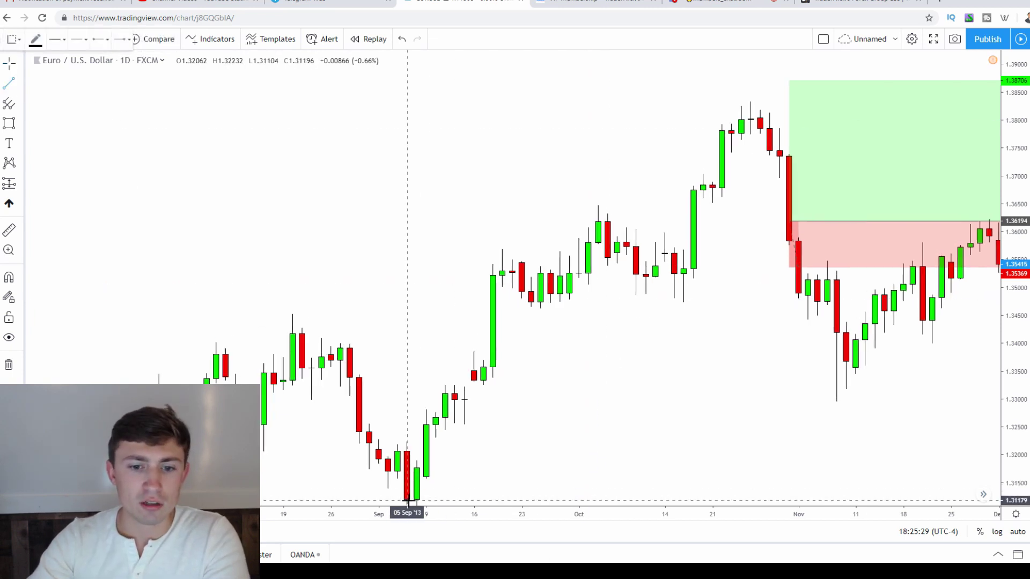
left_click_drag(407, 501, 827, 181)
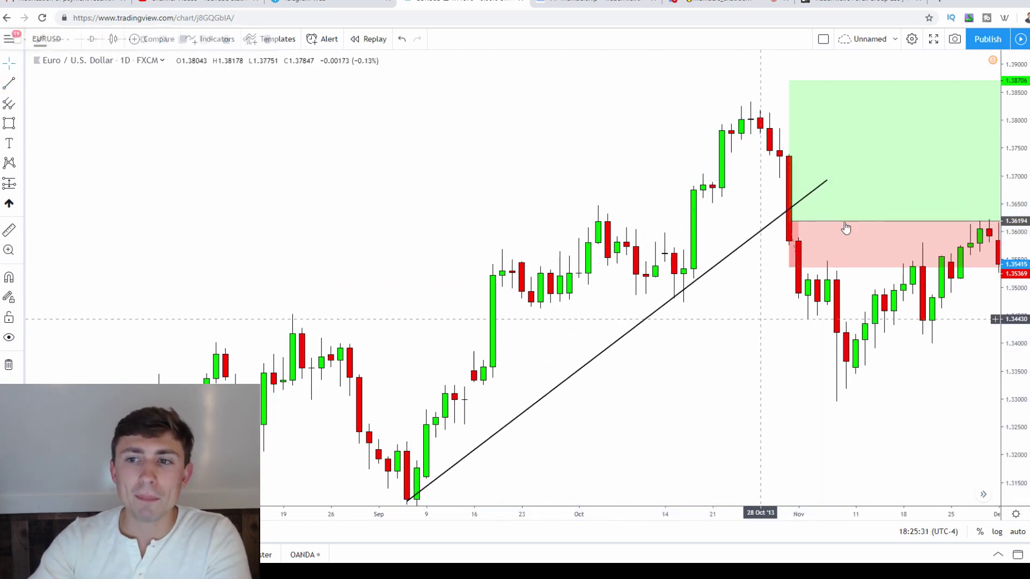
left_click_drag(845, 228, 836, 214)
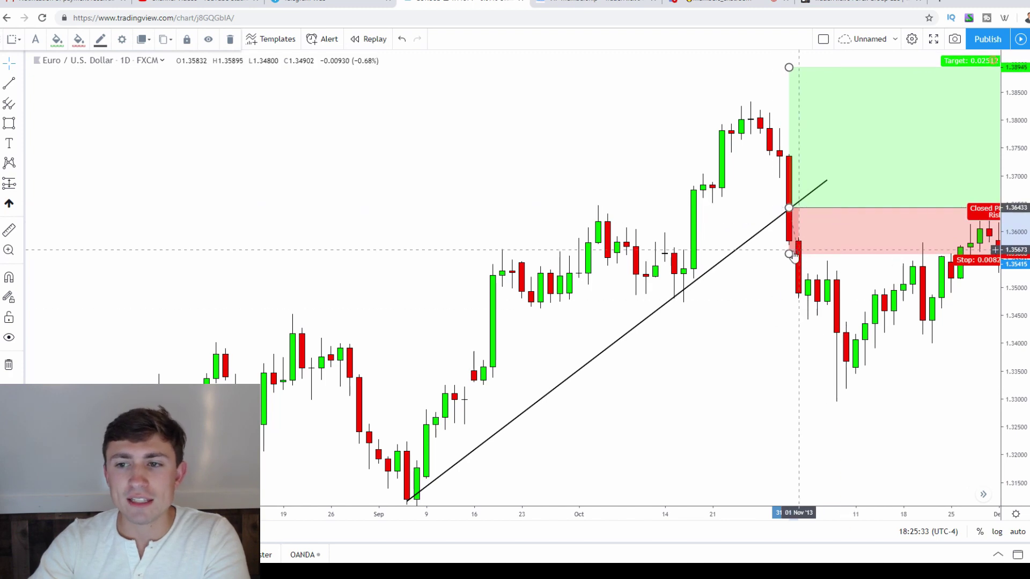
left_click_drag(794, 255, 801, 403)
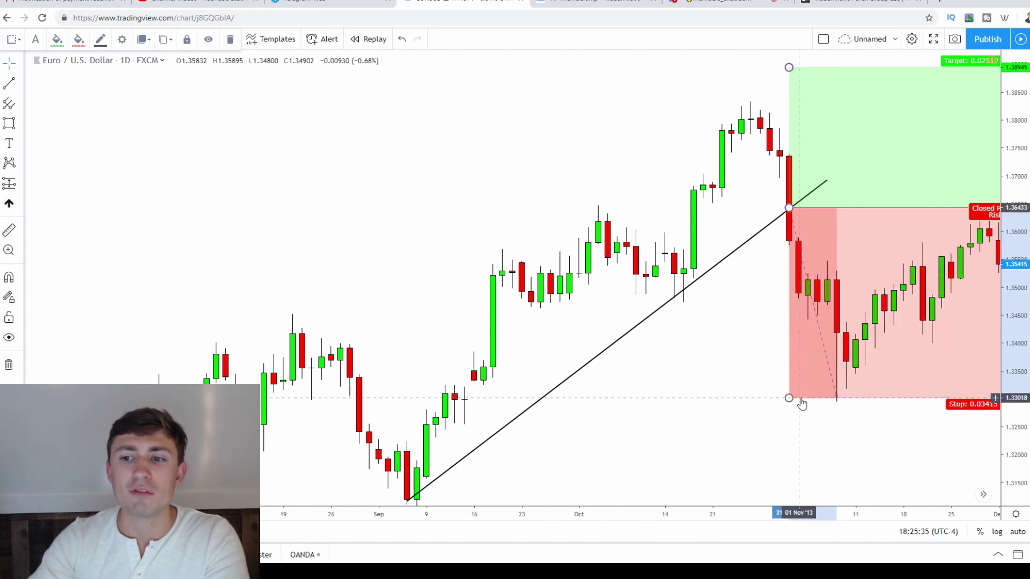
Delete the long position and the rising trend line from the chart
mouse_move(719, 405)
left_mouse_down()
mouse_move(609, 402)
mouse_move(586, 425)
left_mouse_up()
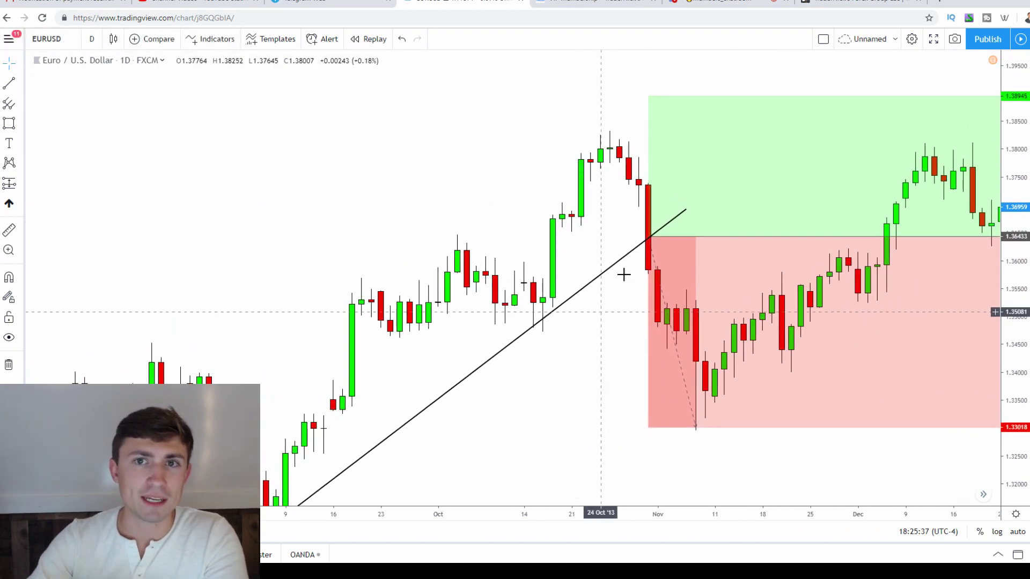
left_click_drag(494, 214, 758, 172)
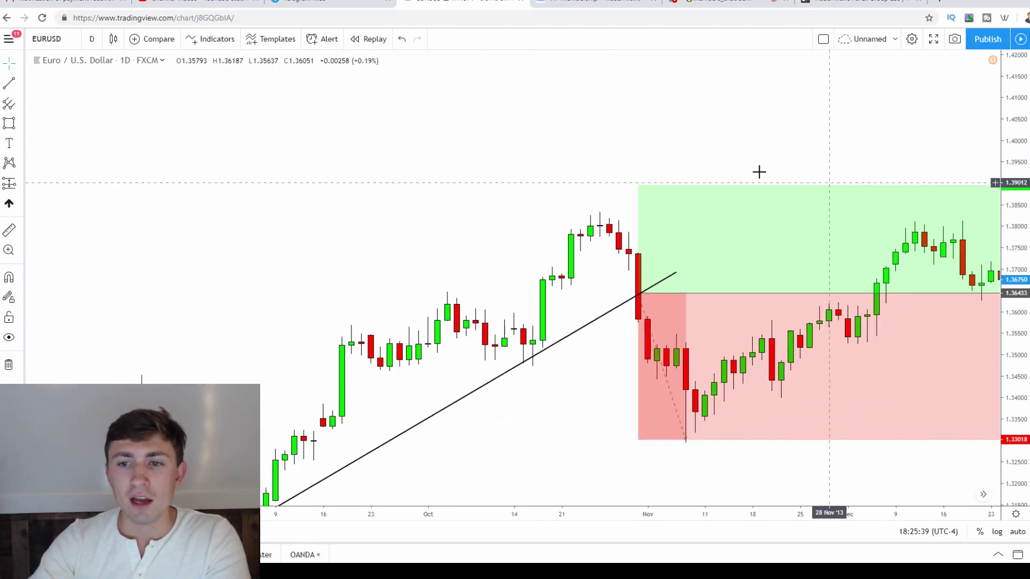
left_click_drag(852, 215, 779, 219)
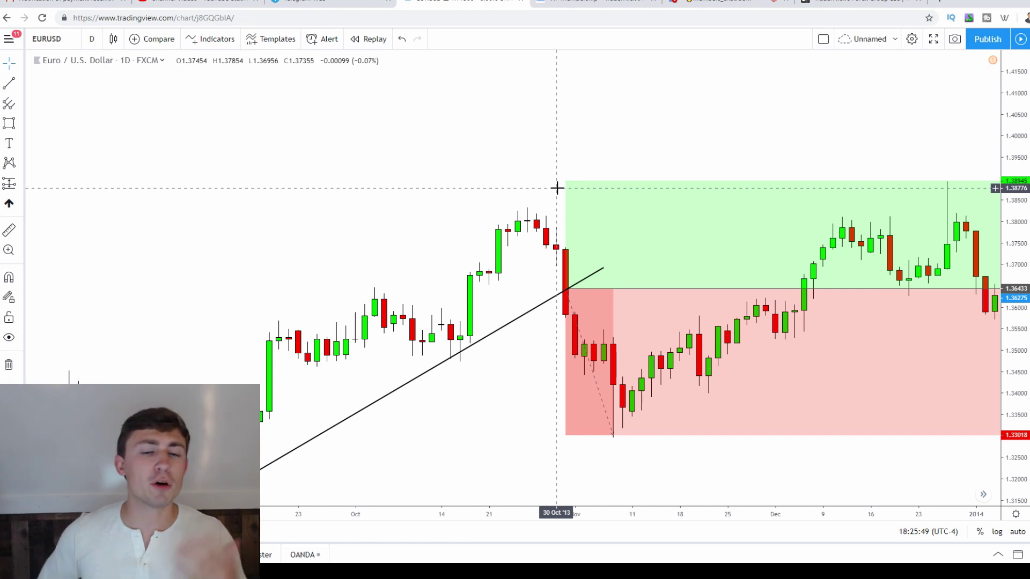
left_click(583, 213)
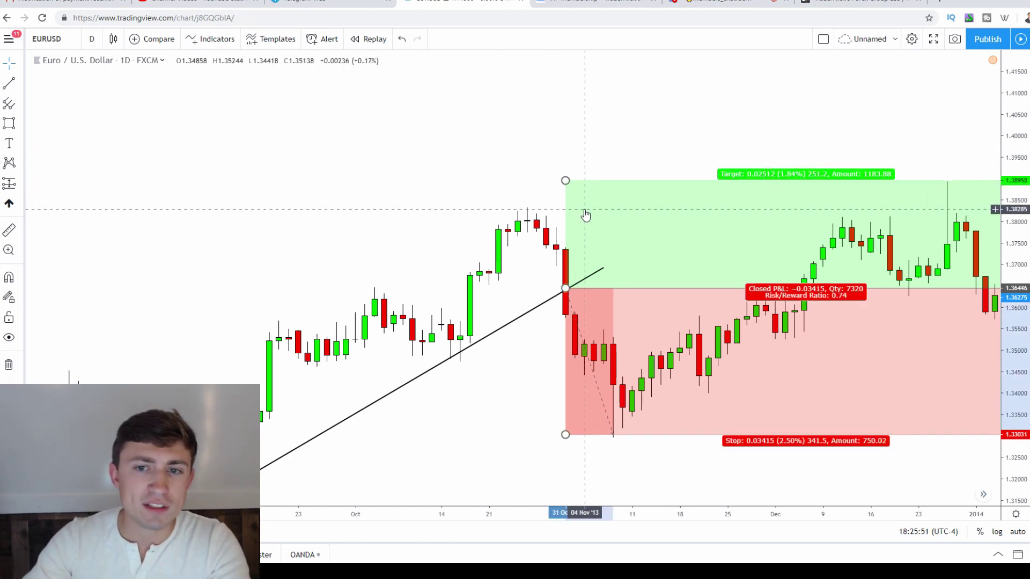
key("Delete")
left_click(536, 309)
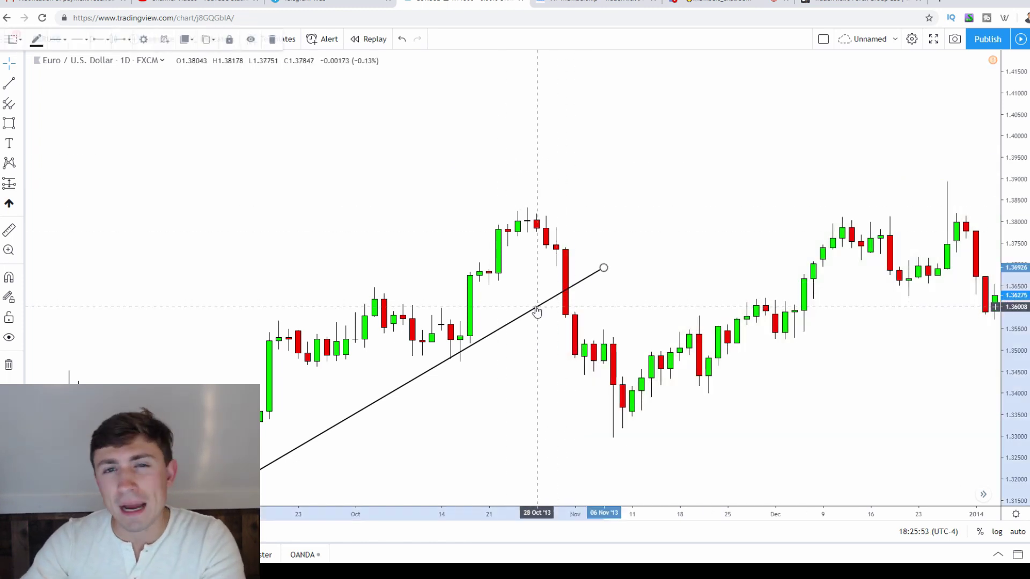
key("Delete")
scroll(691, 189, "down", 3)
scroll(691, 190, "right", 5)
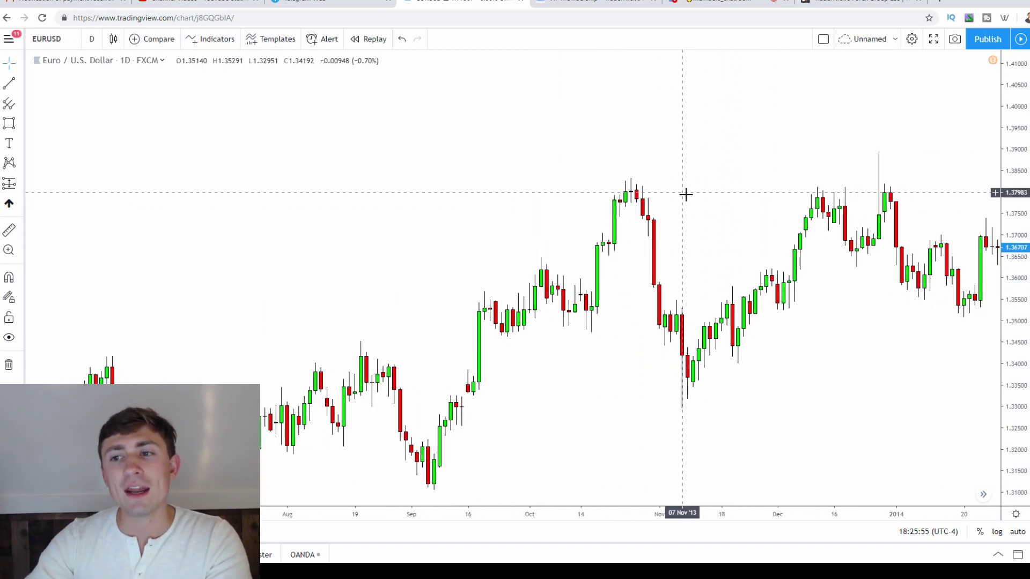
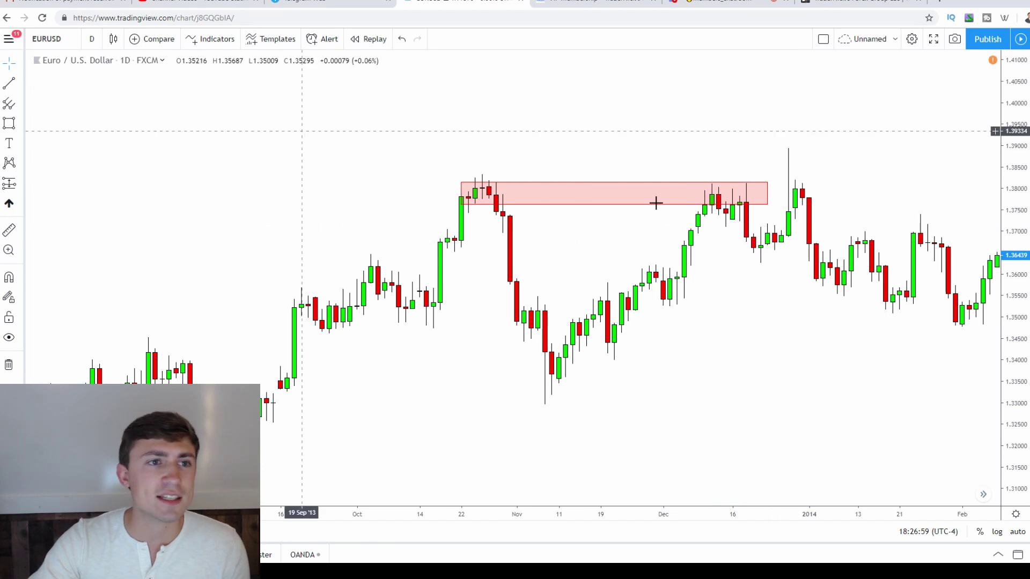
Capture the chart in Snip & Sketch, circle the late-October high at the red zone and draw an arrow pointing at it
left_click_drag(650, 140, 877, 159)
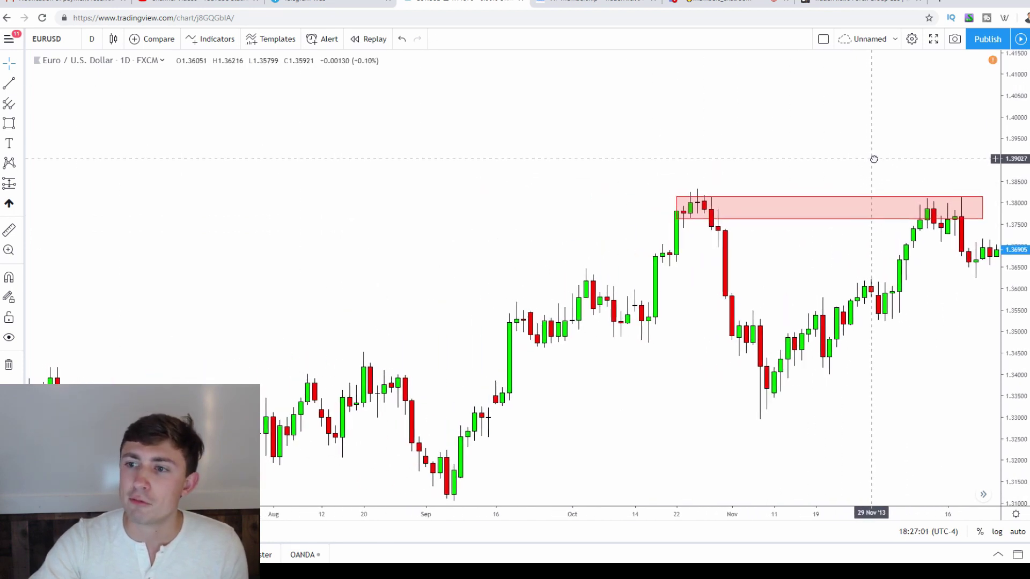
scroll(686, 246, "up", 5)
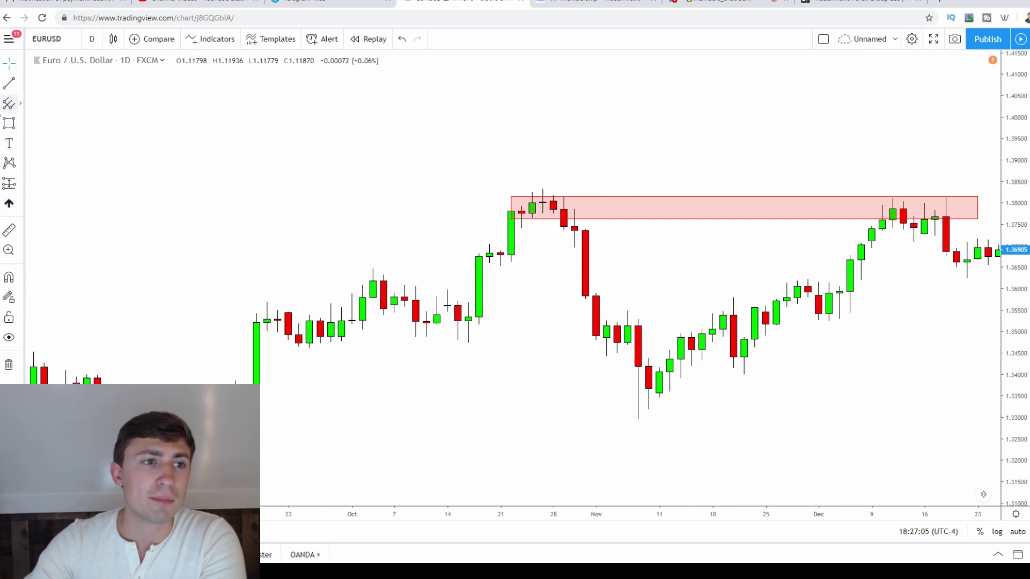
key("super+w")
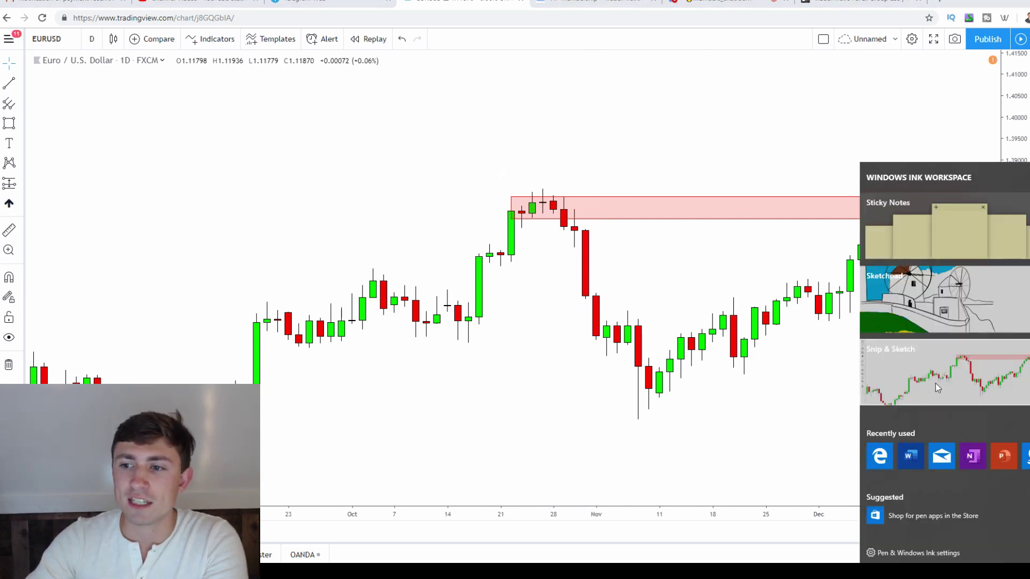
key("Escape")
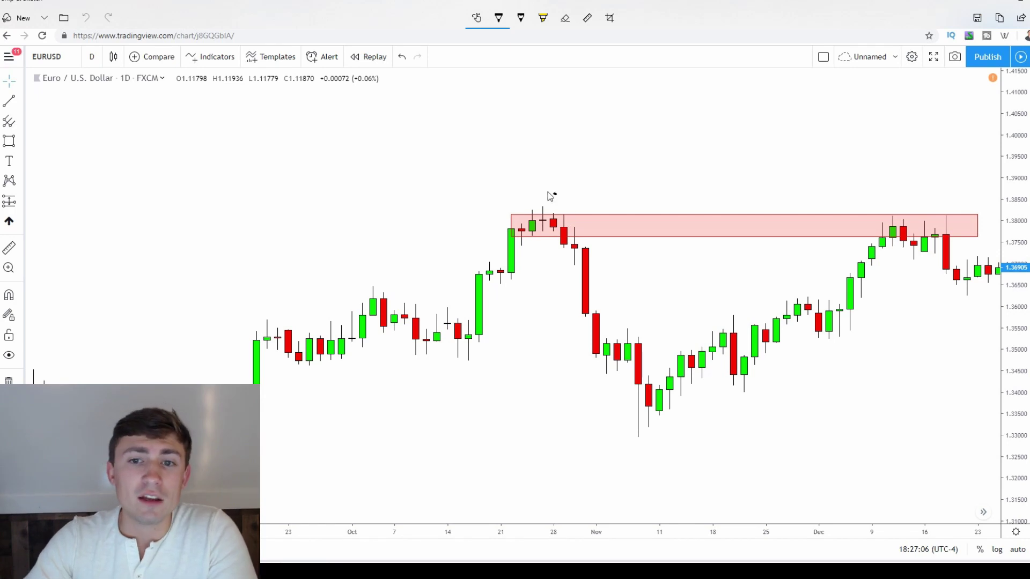
mouse_move(555, 194)
left_mouse_down()
mouse_move(548, 246)
mouse_move(543, 199)
left_mouse_up()
left_click_drag(639, 148, 575, 189)
mouse_move(579, 171)
left_mouse_down()
mouse_move(574, 191)
mouse_move(595, 193)
left_mouse_up()
Draw arrows along the rise into the October high, the fall to early November and the climb back to the red zone
left_click_drag(203, 330, 334, 231)
mouse_move(399, 203)
left_mouse_down()
mouse_move(481, 157)
mouse_move(475, 177)
left_mouse_up()
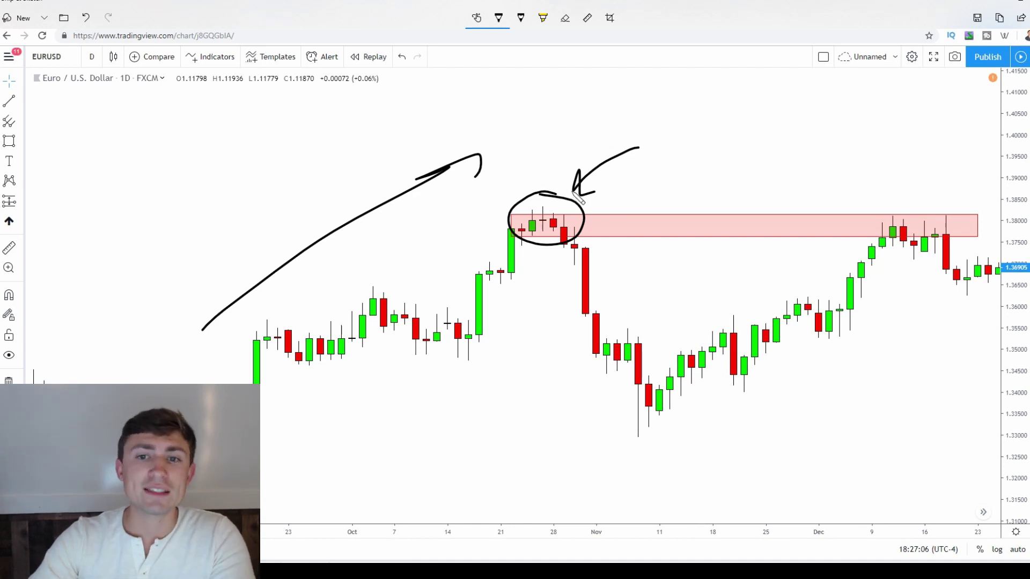
mouse_move(563, 195)
left_mouse_down()
mouse_move(592, 215)
mouse_move(653, 346)
left_mouse_up()
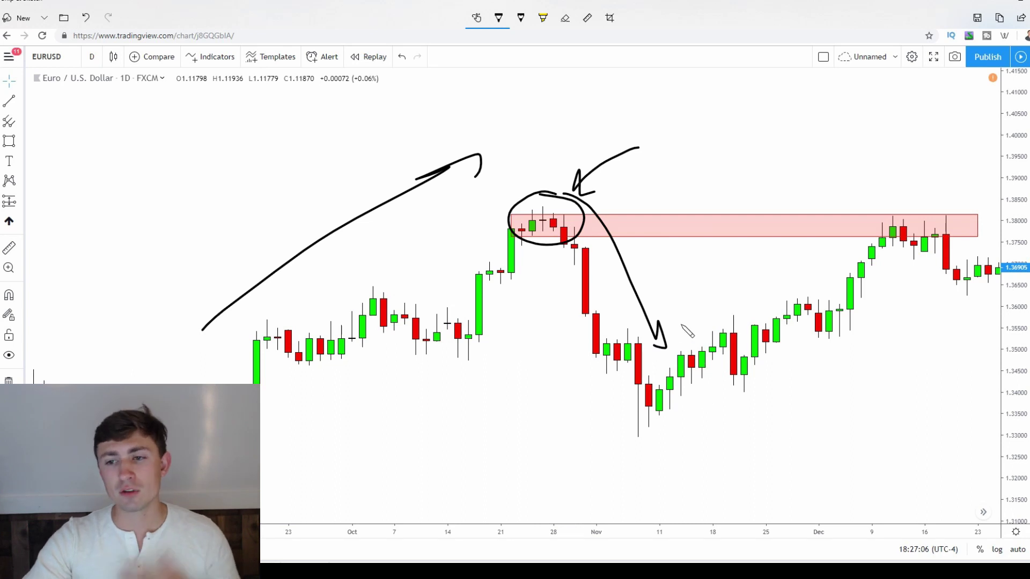
left_click_drag(678, 346, 835, 225)
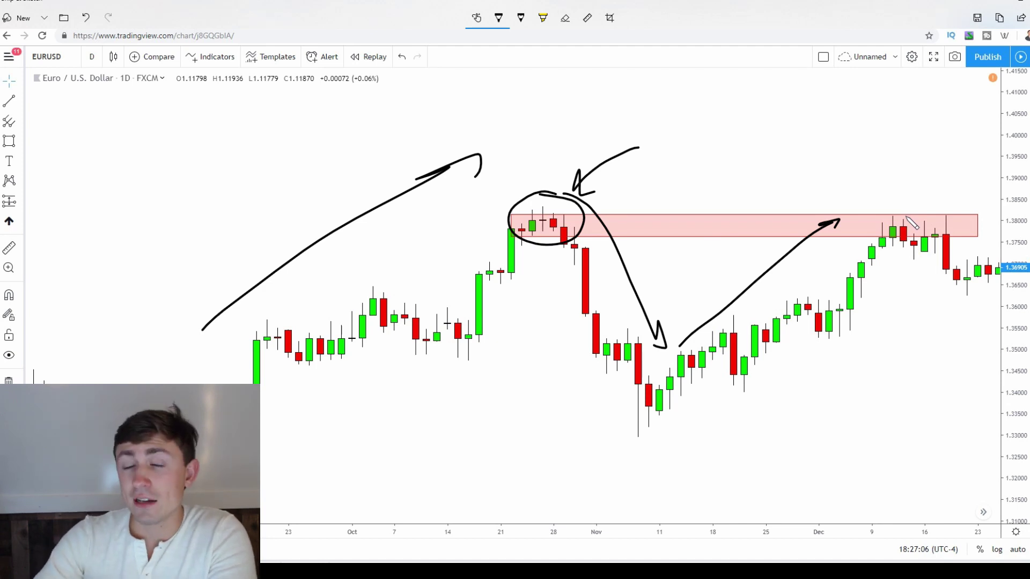
Circle the December retest of the red zone, and add an arrow pointing at it and one following the drop after it
mouse_move(917, 207)
left_mouse_down()
mouse_move(871, 223)
mouse_move(914, 220)
mouse_move(900, 210)
left_mouse_up()
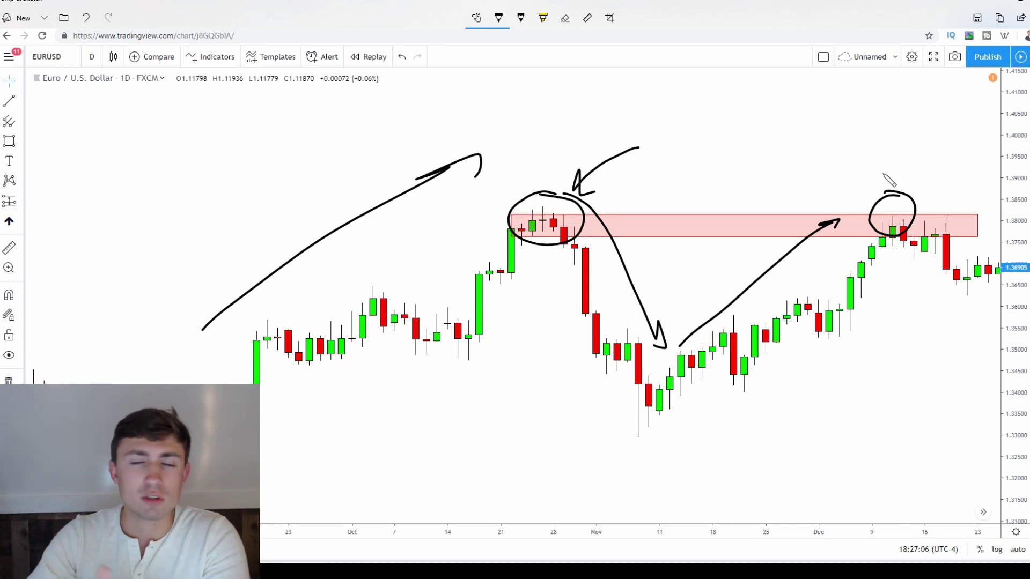
mouse_move(930, 145)
left_mouse_down()
mouse_move(907, 177)
mouse_move(915, 170)
left_mouse_up()
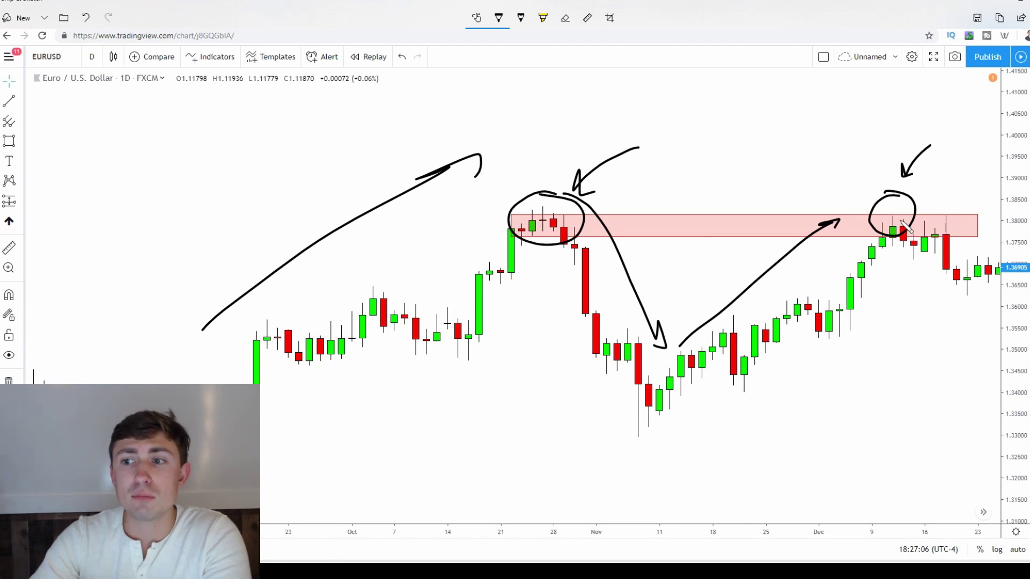
left_click_drag(904, 225, 956, 264)
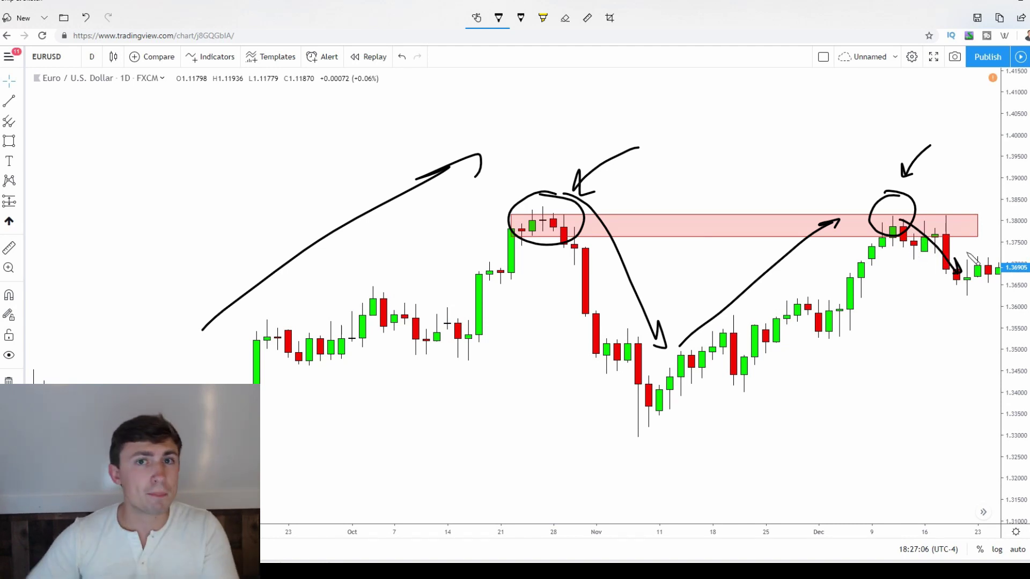
left_click_drag(610, 96, 668, 107)
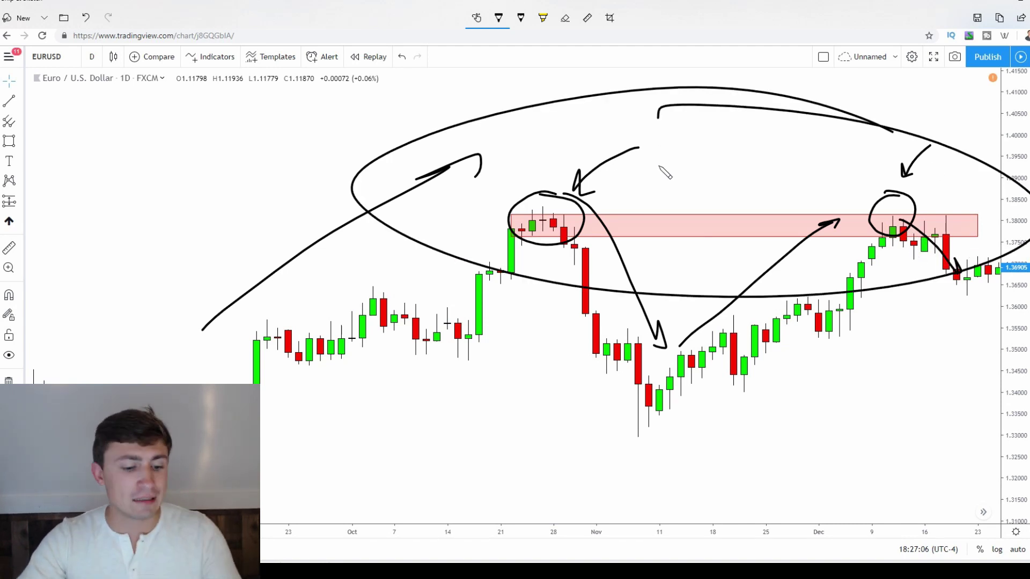
key("ctrl+z")
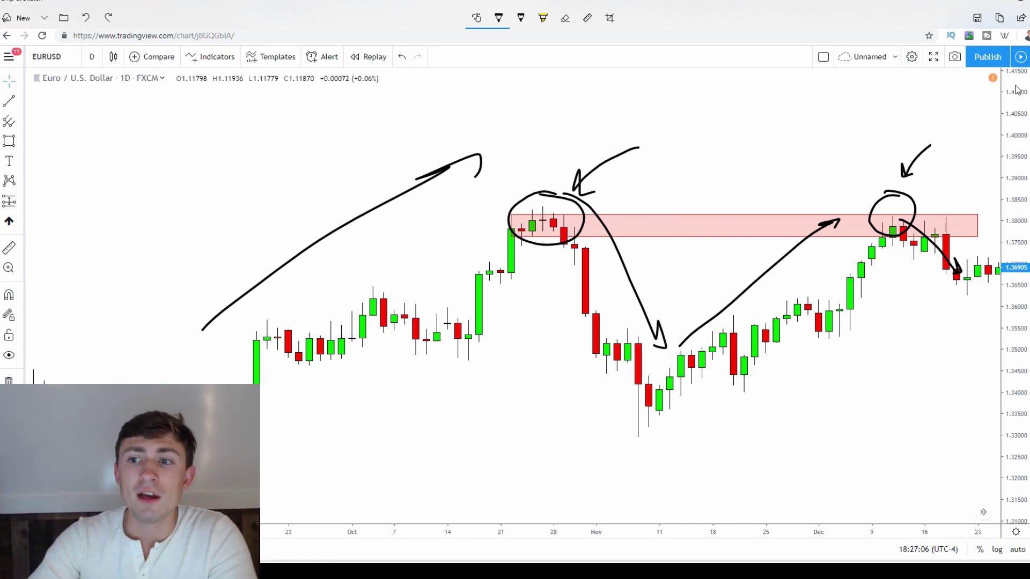
Switch back to the TradingView chart and extend the red zone to 03 Jan '14 with its upper edge at 1.38018
key("alt+Tab")
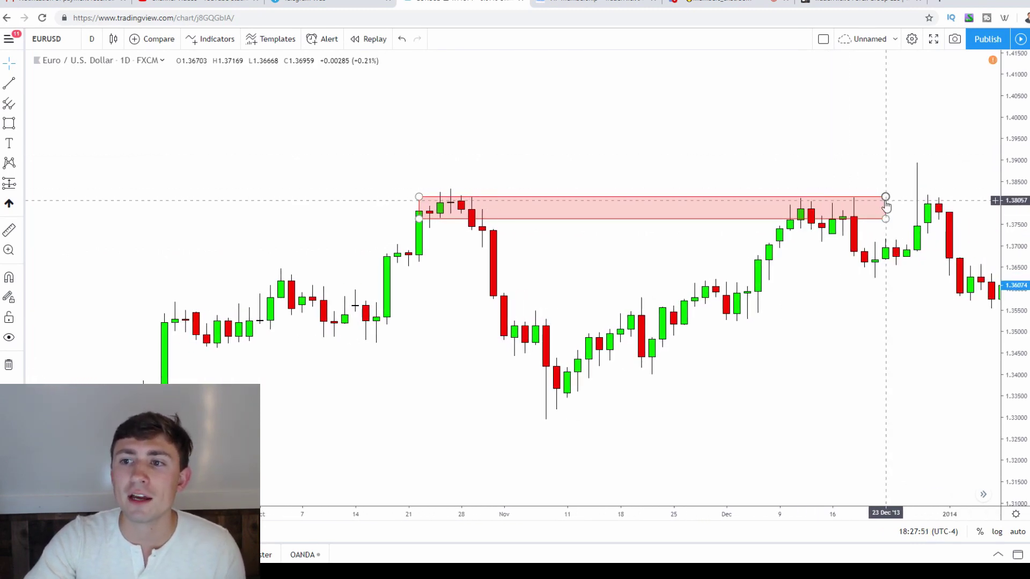
left_click_drag(885, 197, 959, 202)
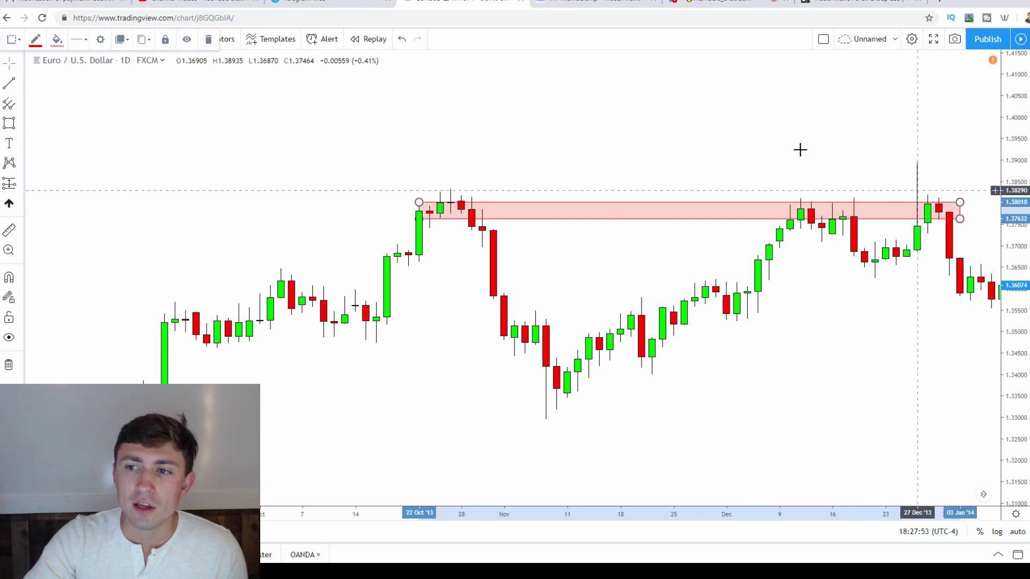
left_click(873, 165)
Examine the candles touching the red zone from the October high through the December and early January retests
scroll(894, 188, "up", 3)
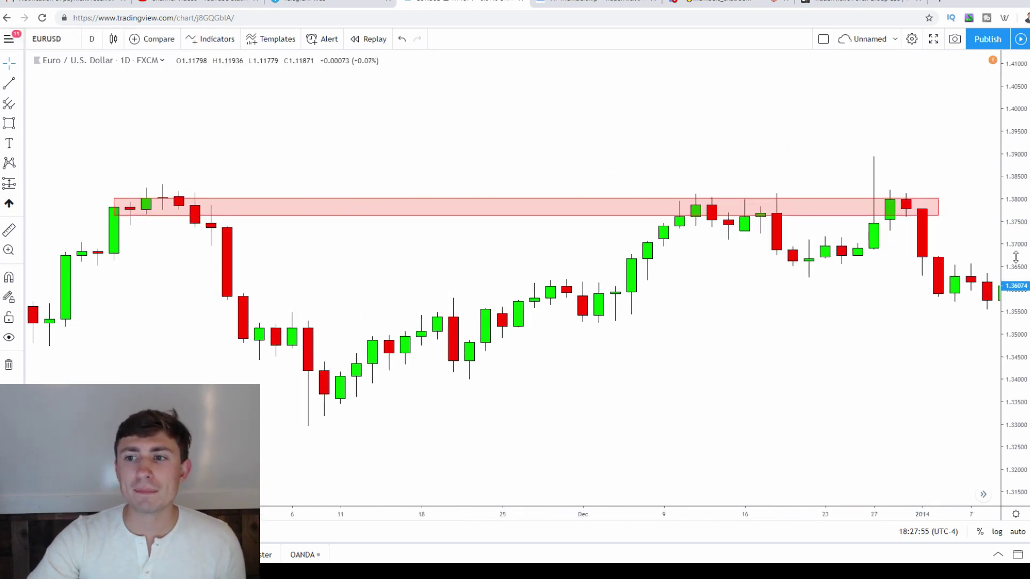
left_click_drag(1015, 258, 1015, 123)
left_click_drag(781, 108, 795, 145)
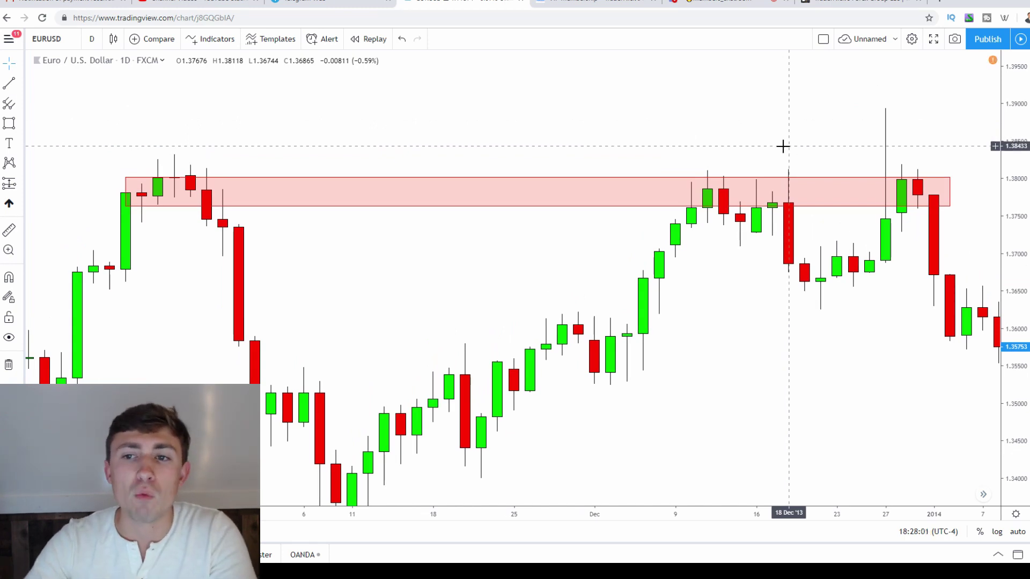
left_click_drag(781, 145, 766, 161)
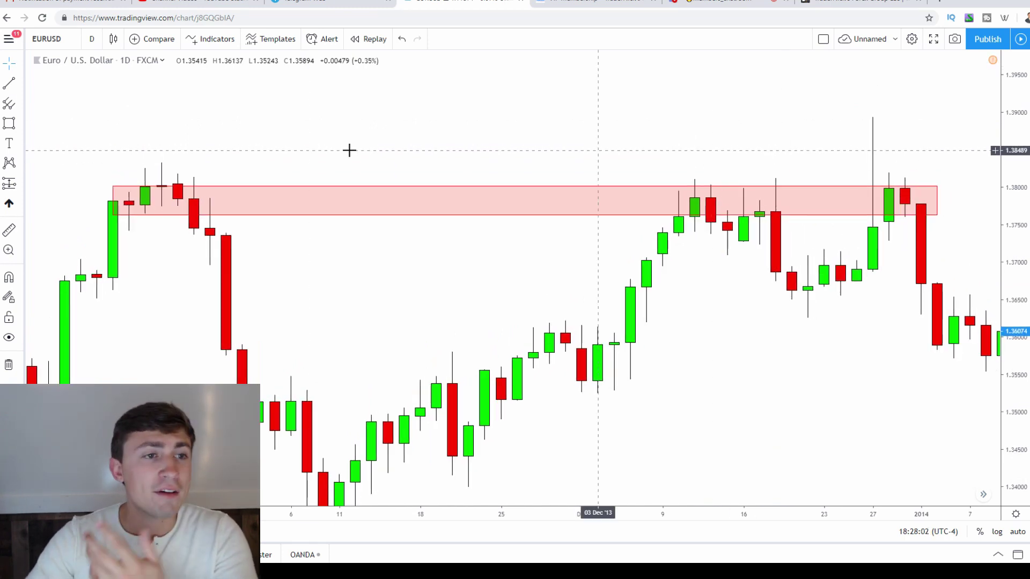
left_click(19, 183)
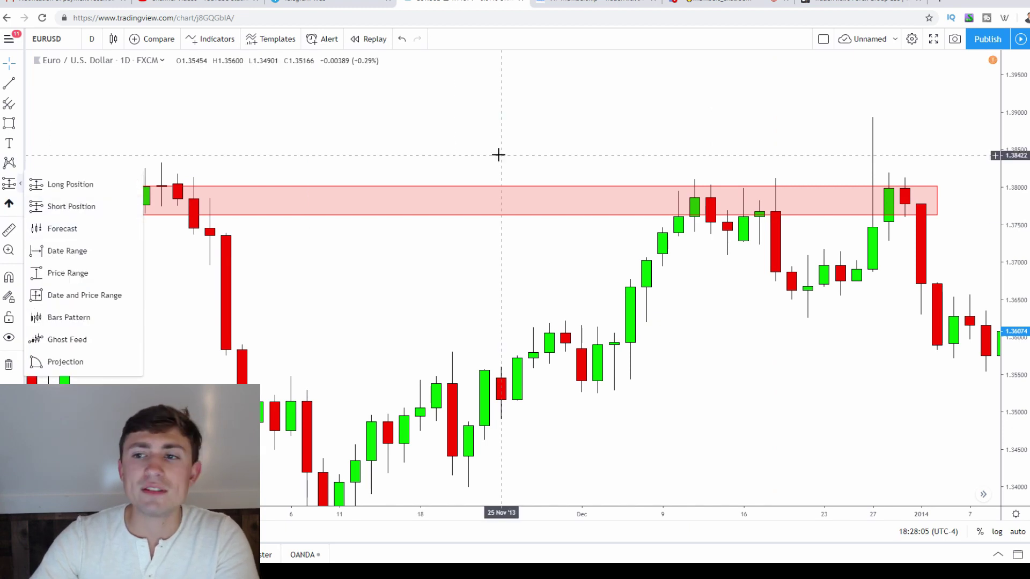
left_click(590, 150)
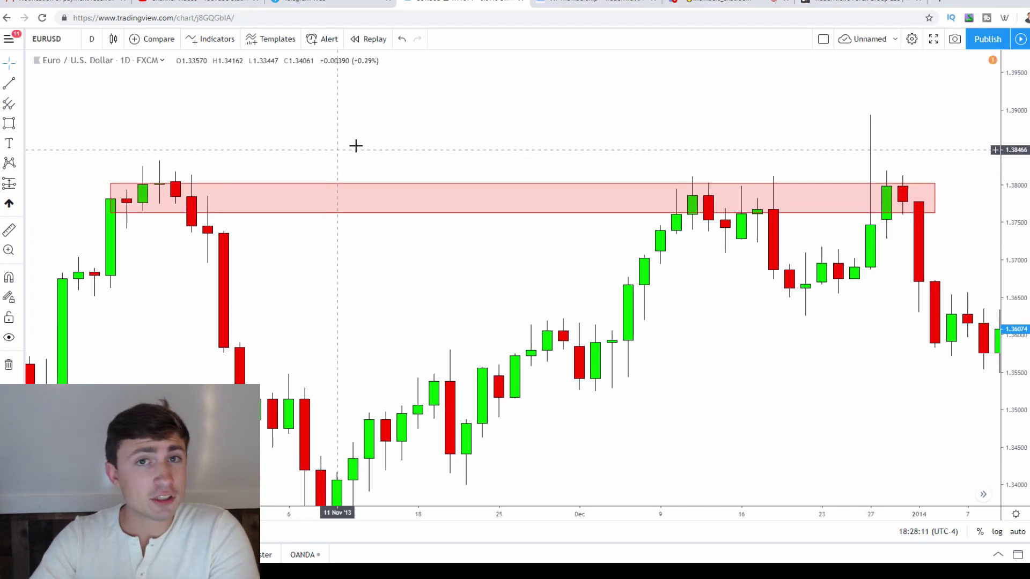
left_click_drag(929, 235, 796, 209)
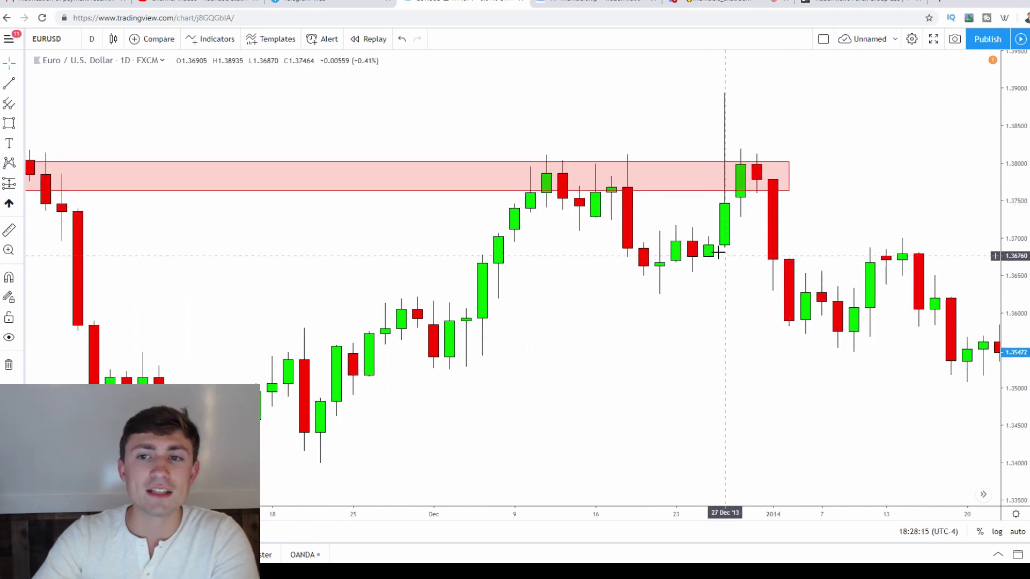
scroll(687, 284, "down", 2)
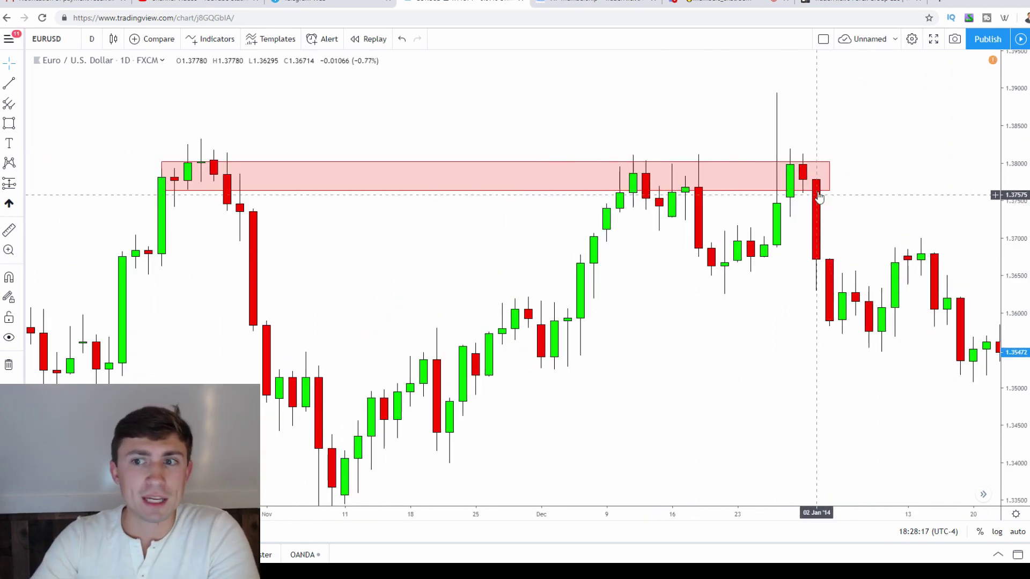
left_click(797, 194)
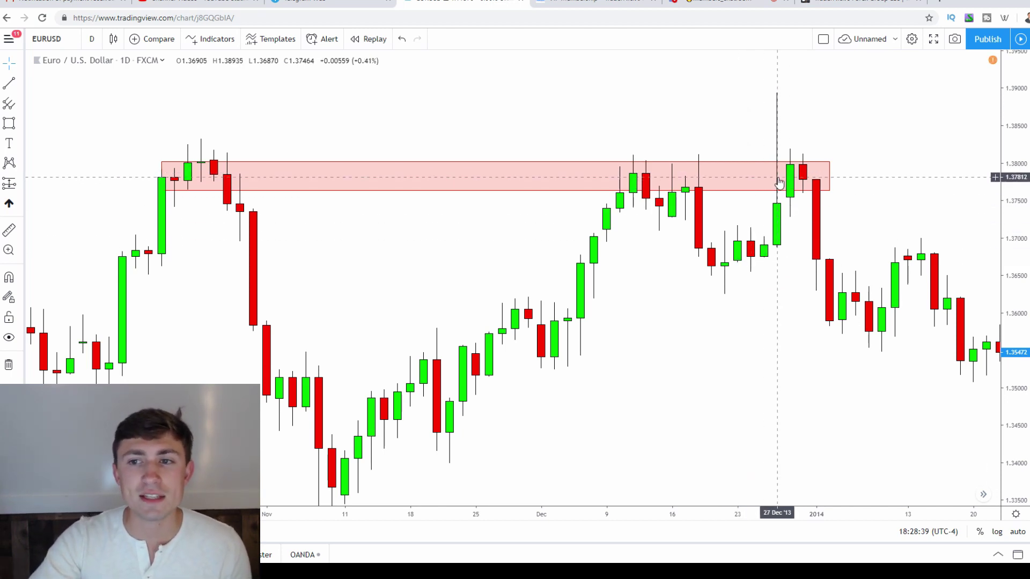
Place a short position on the 27 Dec '13 candle with entry 1.37886 and stop 1.38574
left_click(22, 184)
left_click(72, 206)
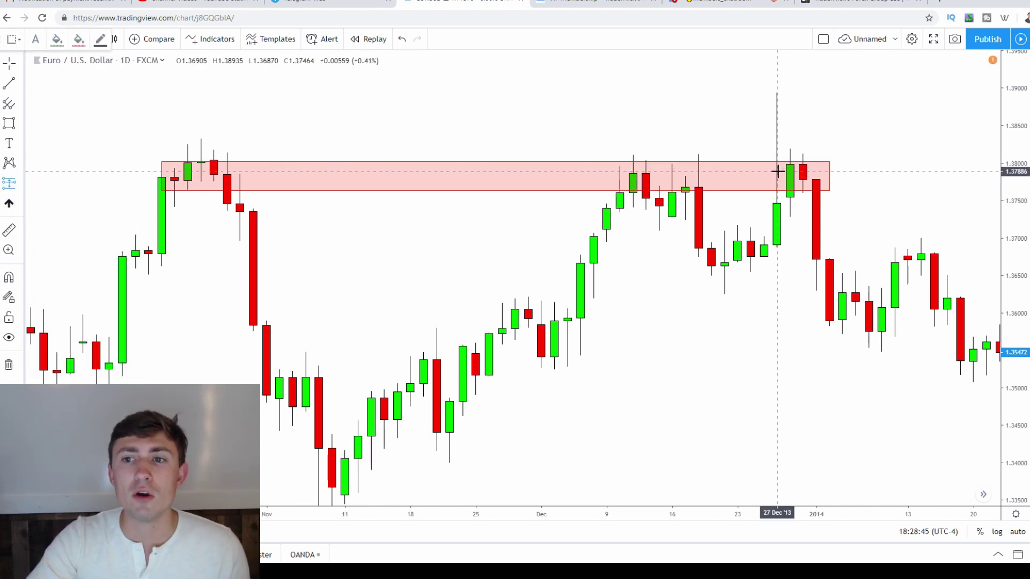
left_click(776, 172)
left_click_drag(777, 82, 777, 120)
left_click(343, 138)
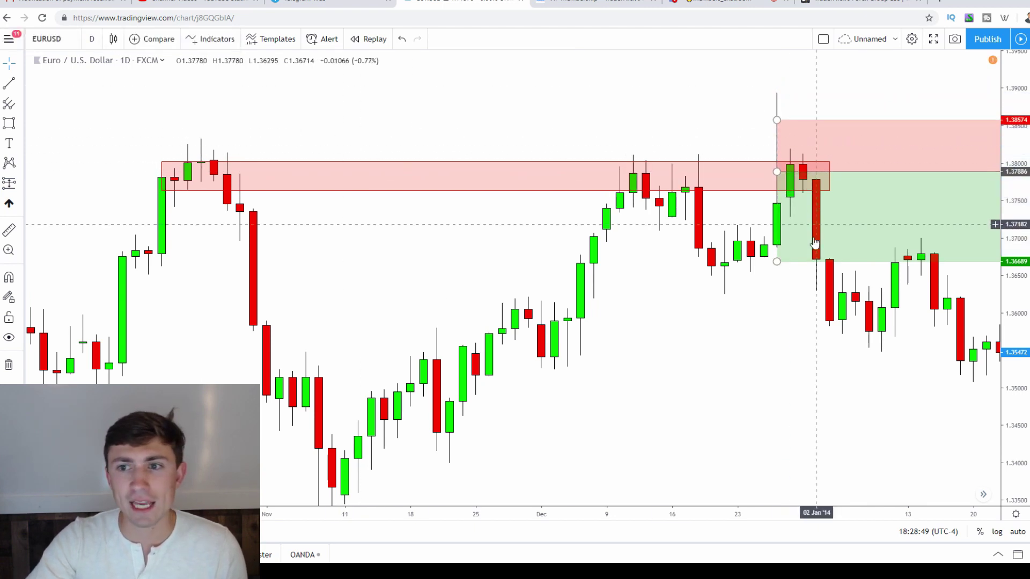
Lower the short position's target to 1.36324 and raise its stop to 1.38619
left_click_drag(777, 266, 777, 289)
left_click(678, 142)
left_click(694, 101)
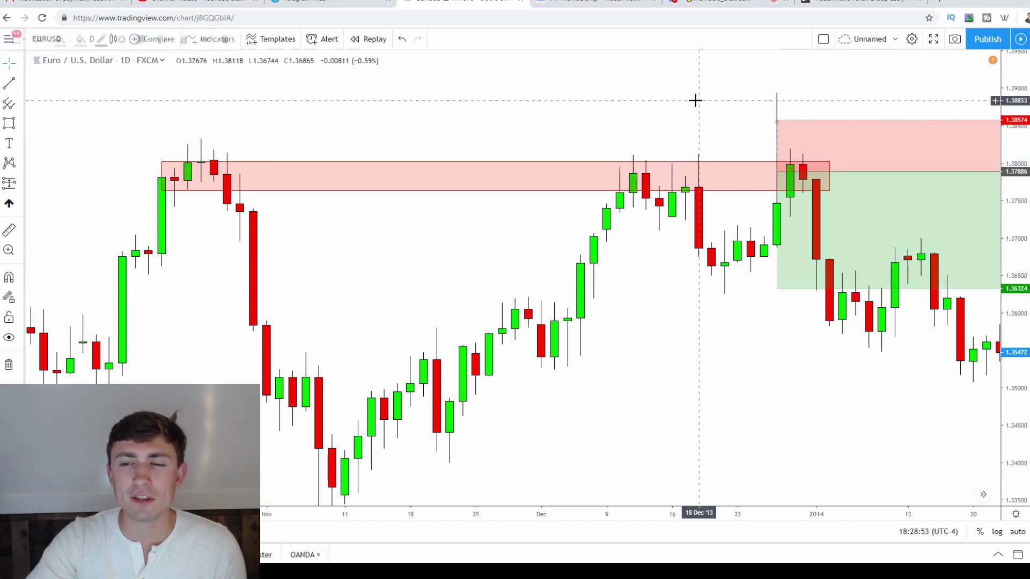
left_click_drag(778, 124, 778, 121)
left_click(694, 104)
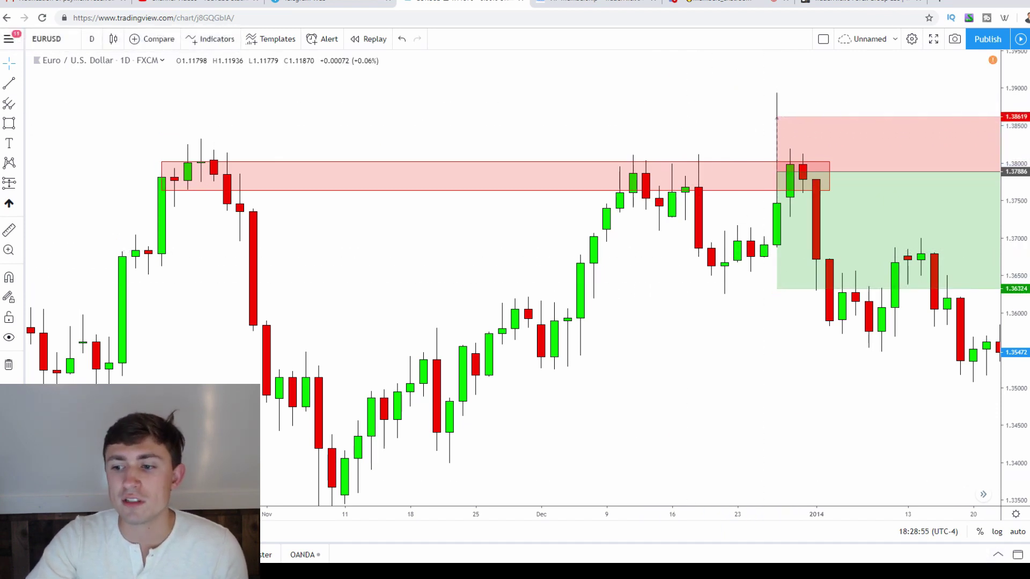
Capture the chart in Snip & Sketch and circle the late-October and mid-December highs at the red zone
key("super+w")
left_click(912, 363)
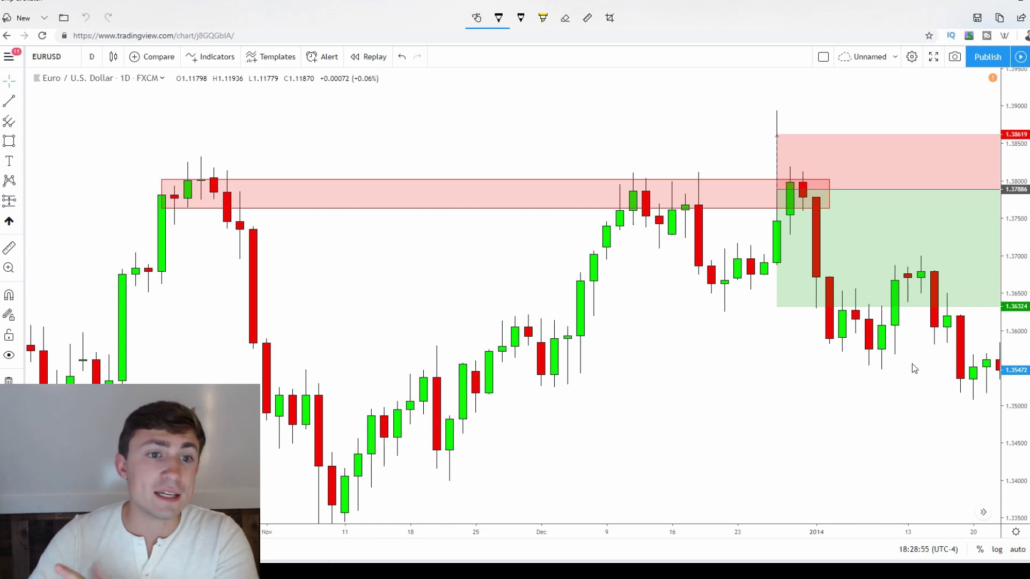
mouse_move(231, 147)
left_mouse_down()
mouse_move(202, 224)
mouse_move(215, 146)
left_mouse_up()
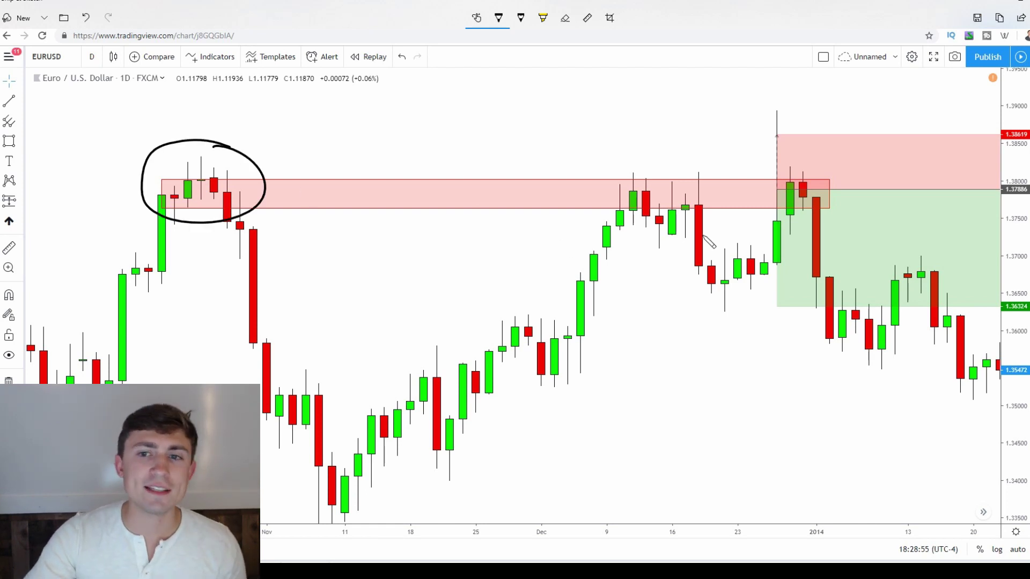
mouse_move(666, 154)
left_mouse_down()
mouse_move(647, 208)
mouse_move(628, 146)
left_mouse_up()
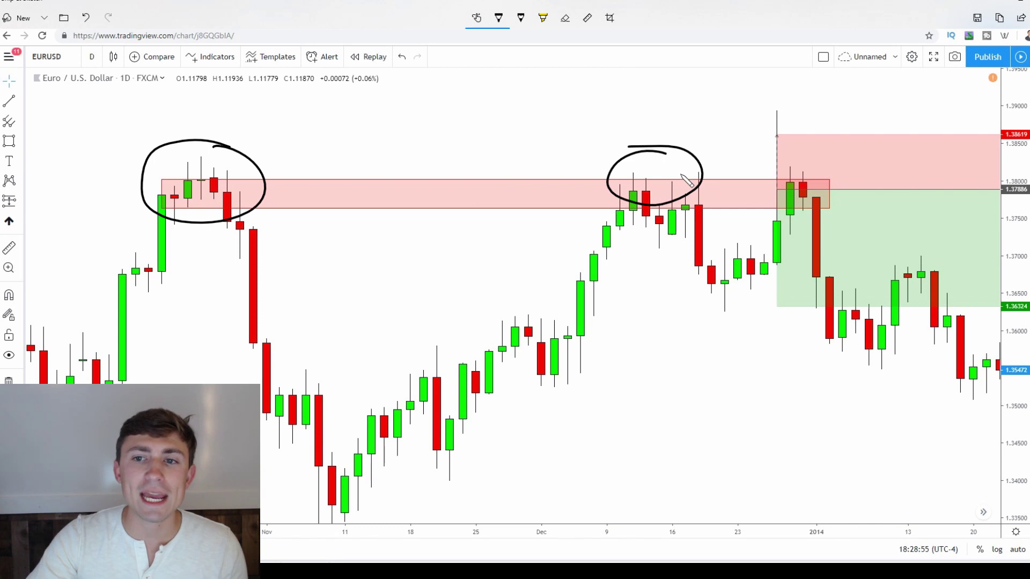
mouse_move(684, 166)
left_mouse_down()
mouse_move(726, 201)
mouse_move(685, 282)
mouse_move(681, 176)
left_mouse_up()
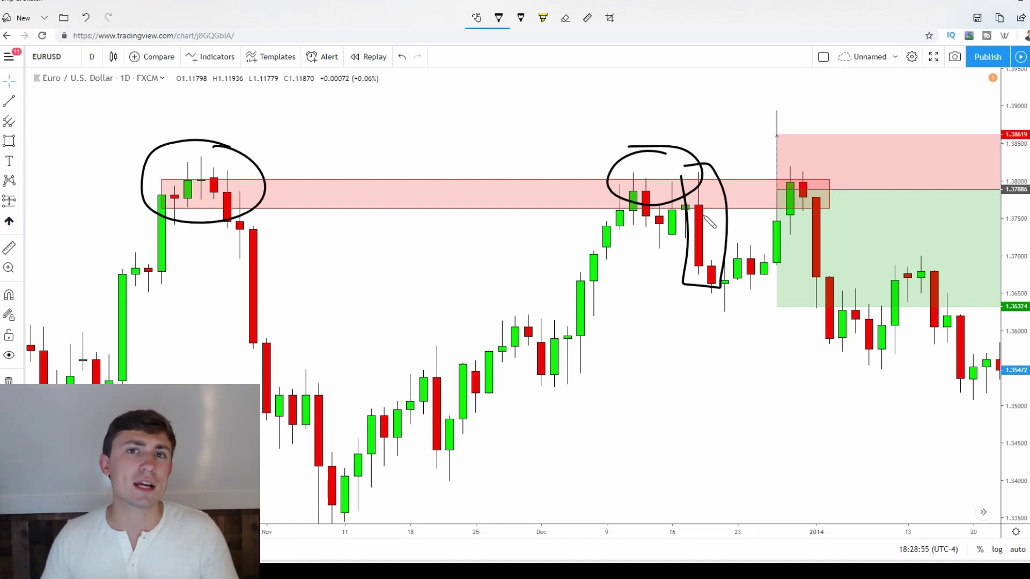
key("ctrl+z")
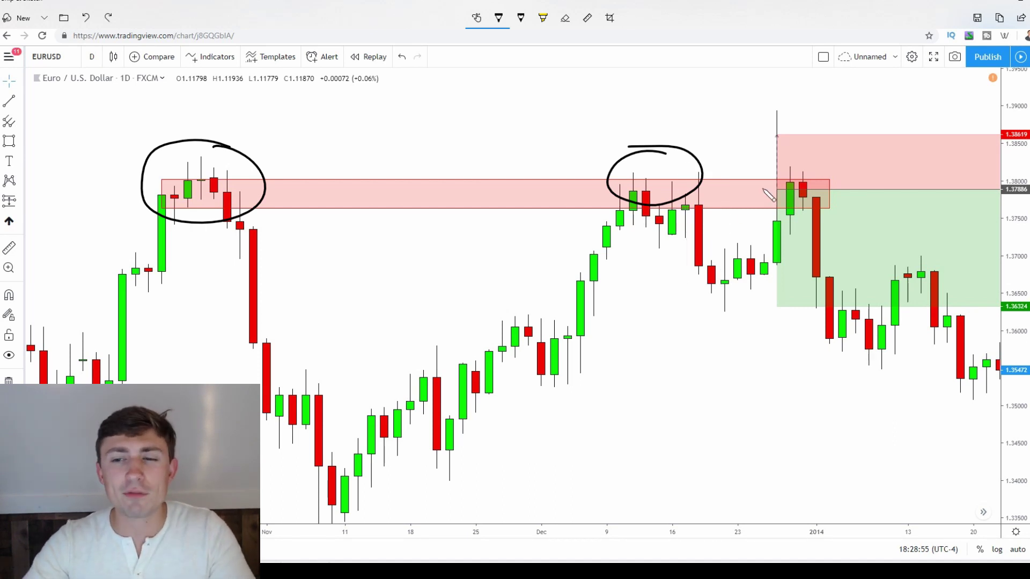
Draw an arrow along the drop after the mid-December high, and outline the 27 Dec '13 candle with a tall freehand box
mouse_move(687, 192)
left_mouse_down()
mouse_move(736, 262)
mouse_move(791, 186)
left_mouse_up()
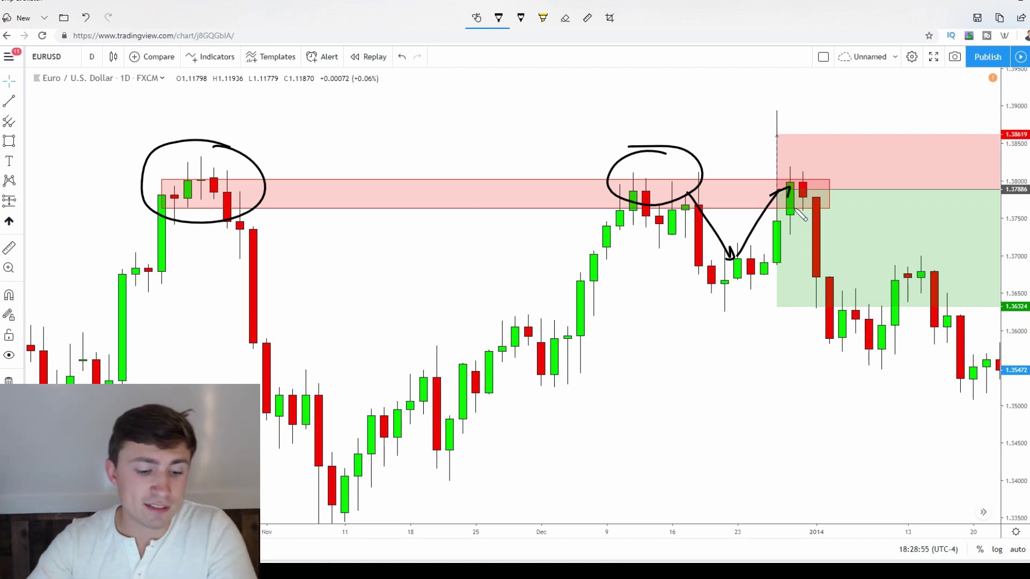
key("ctrl+z")
mouse_move(788, 176)
left_mouse_down()
mouse_move(756, 189)
mouse_move(804, 193)
left_mouse_up()
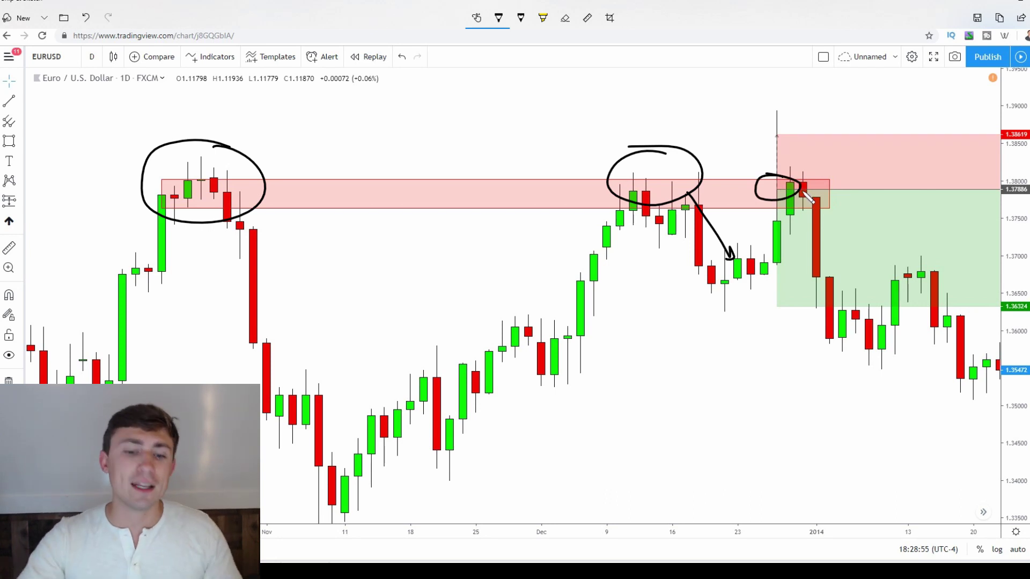
key("ctrl+z")
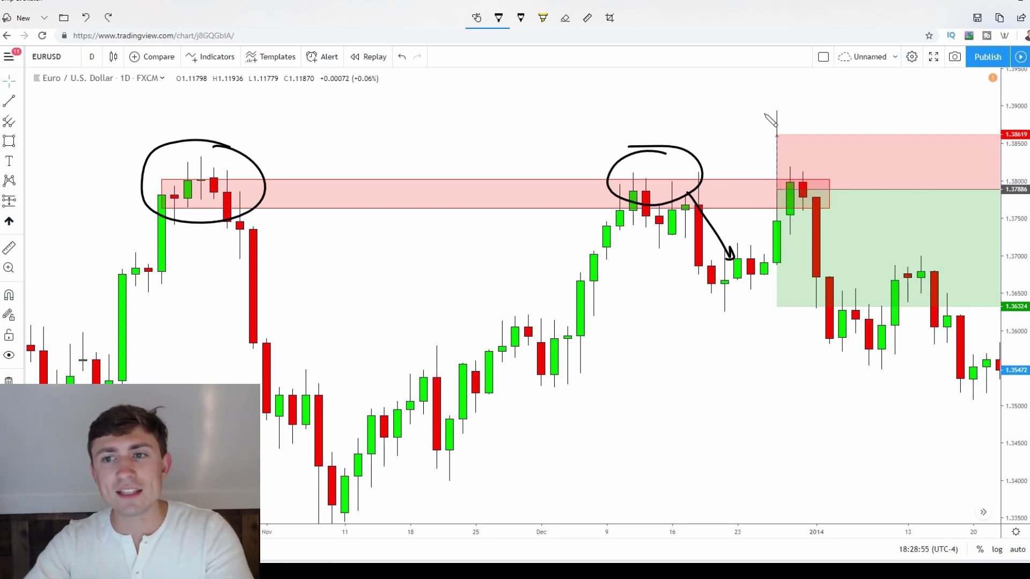
mouse_move(755, 100)
left_mouse_down()
mouse_move(779, 99)
mouse_move(800, 268)
mouse_move(776, 276)
mouse_move(758, 166)
mouse_move(765, 113)
left_mouse_up()
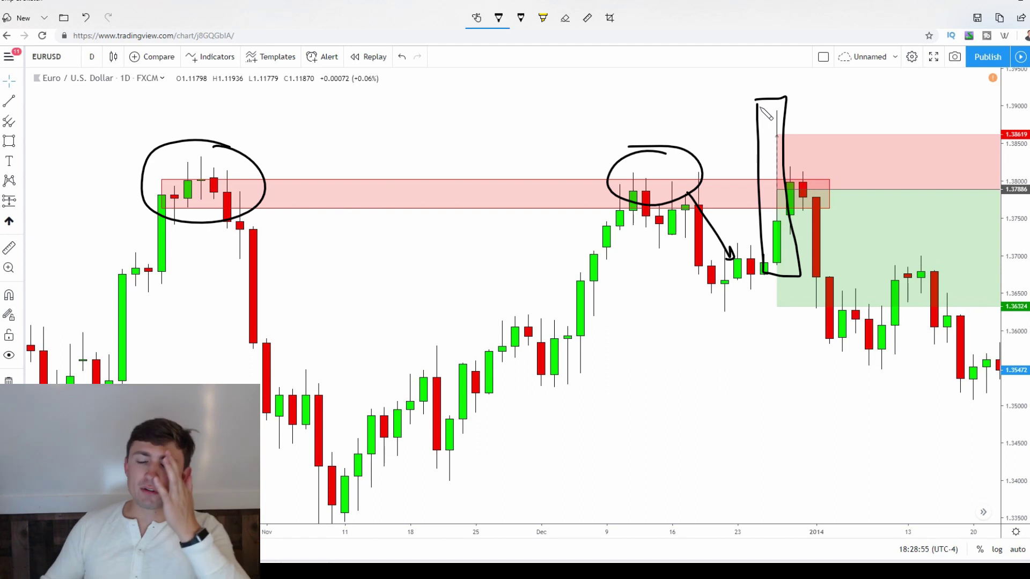
Replace the freehand box with an arrow pointing at the red zone beside the 27 Dec '13 candle, and try looping that candle
key("ctrl+z")
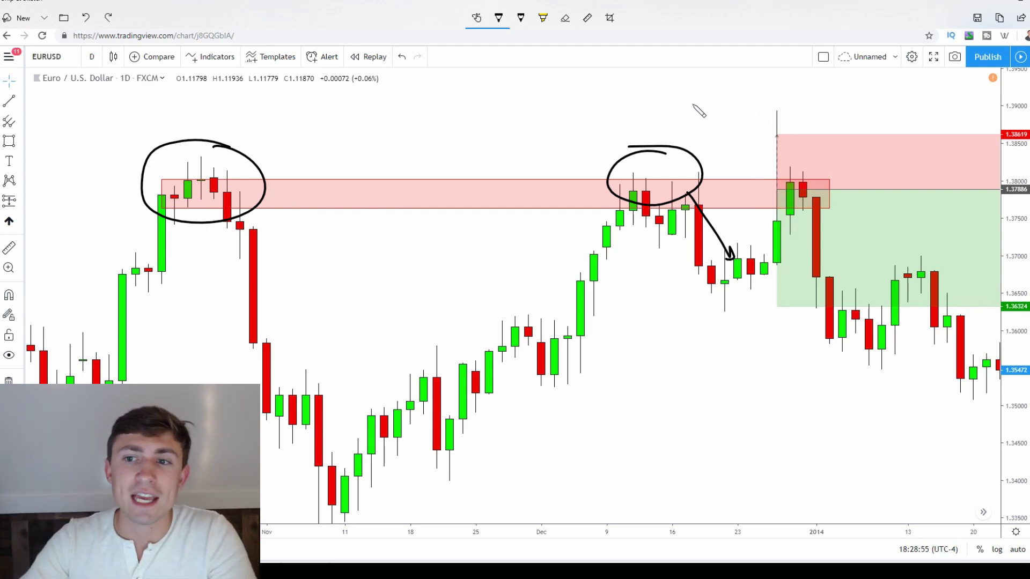
mouse_move(693, 104)
left_mouse_down()
mouse_move(775, 182)
mouse_move(763, 183)
left_mouse_up()
mouse_move(757, 102)
left_mouse_down()
mouse_move(796, 141)
mouse_move(786, 293)
mouse_move(754, 74)
left_mouse_up()
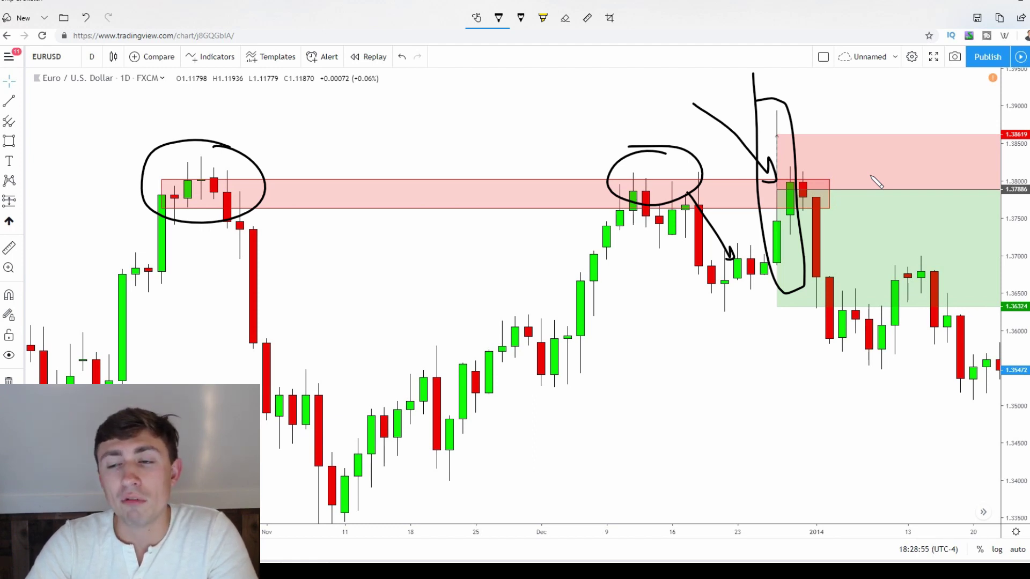
key("ctrl+z")
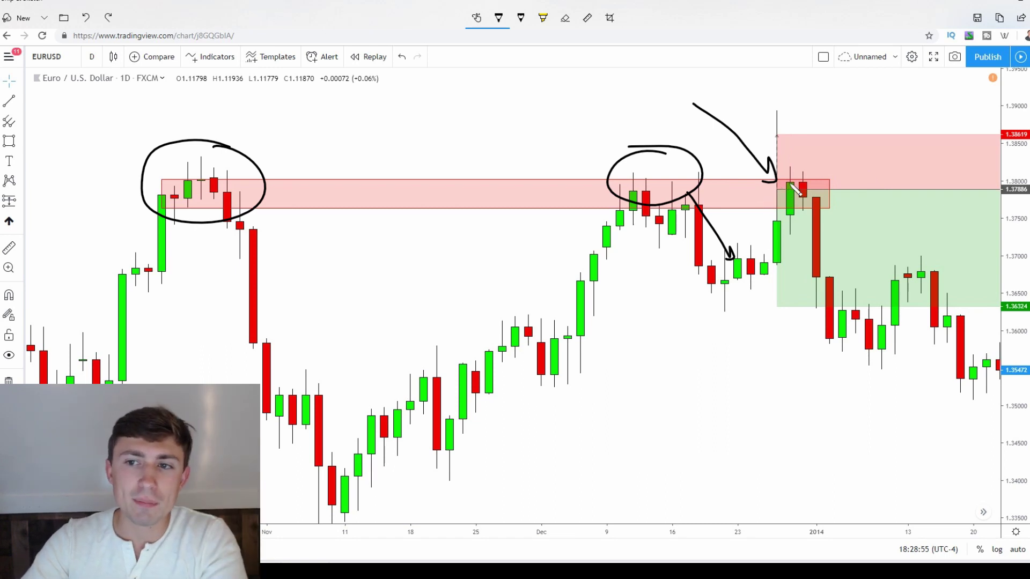
Circle the late-December highs, sketch arrows for a direct drop and for a spike followed by a drop, and undo these marks
mouse_move(794, 185)
left_mouse_down()
mouse_move(783, 177)
mouse_move(834, 182)
mouse_move(862, 263)
left_mouse_up()
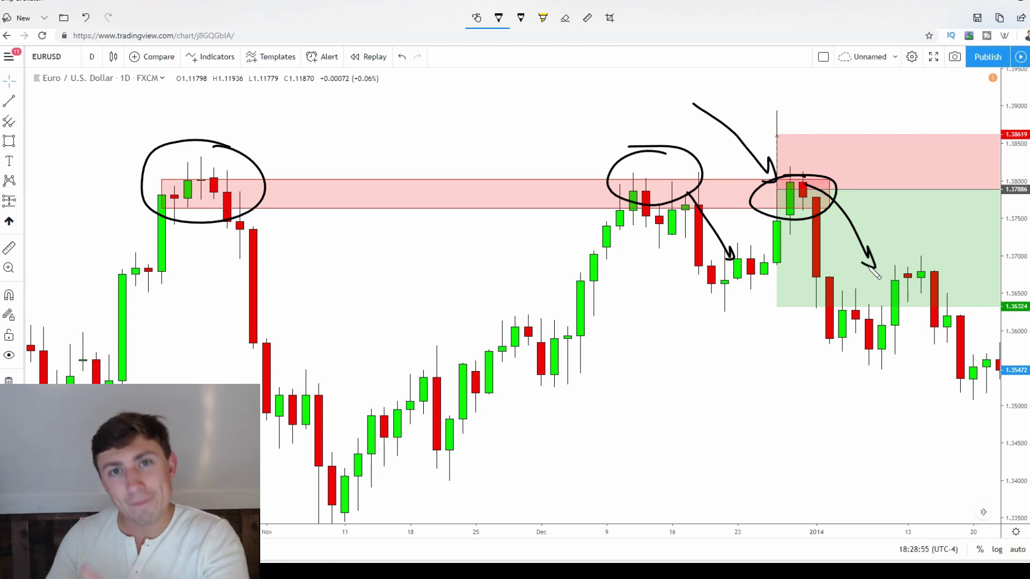
mouse_move(772, 202)
left_mouse_down()
mouse_move(784, 124)
mouse_move(811, 95)
mouse_move(868, 192)
left_mouse_up()
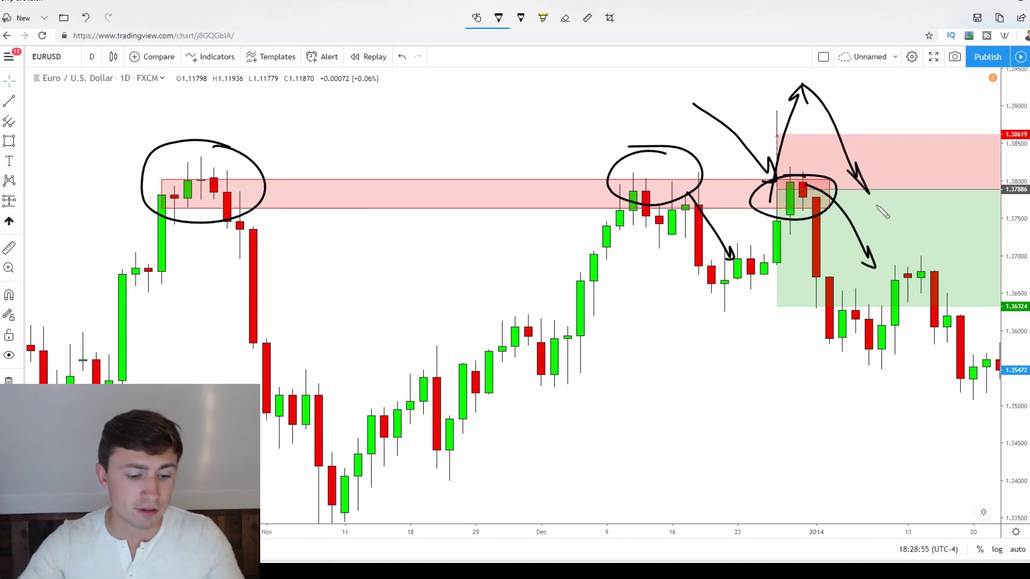
key("ctrl+z")
key("ctrl+z")
key("ctrl+z")
key("ctrl+z")
key("ctrl+z")
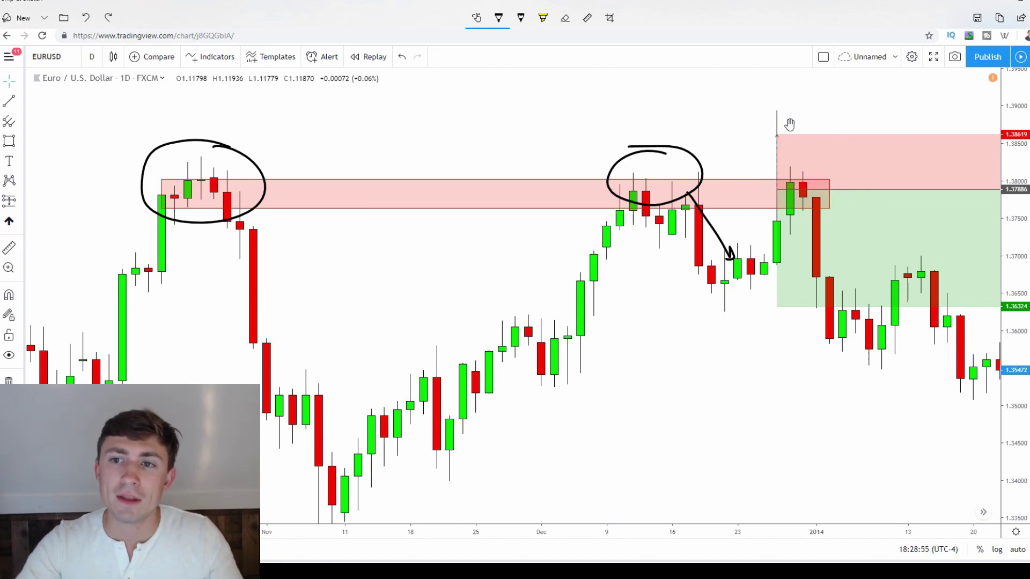
Try circling the 27 Dec '13 wick, then the late-December highs with an arrow pointing at them, undoing each annotation
mouse_move(782, 102)
left_mouse_down()
mouse_move(759, 161)
mouse_move(775, 236)
mouse_move(796, 117)
mouse_move(779, 99)
left_mouse_up()
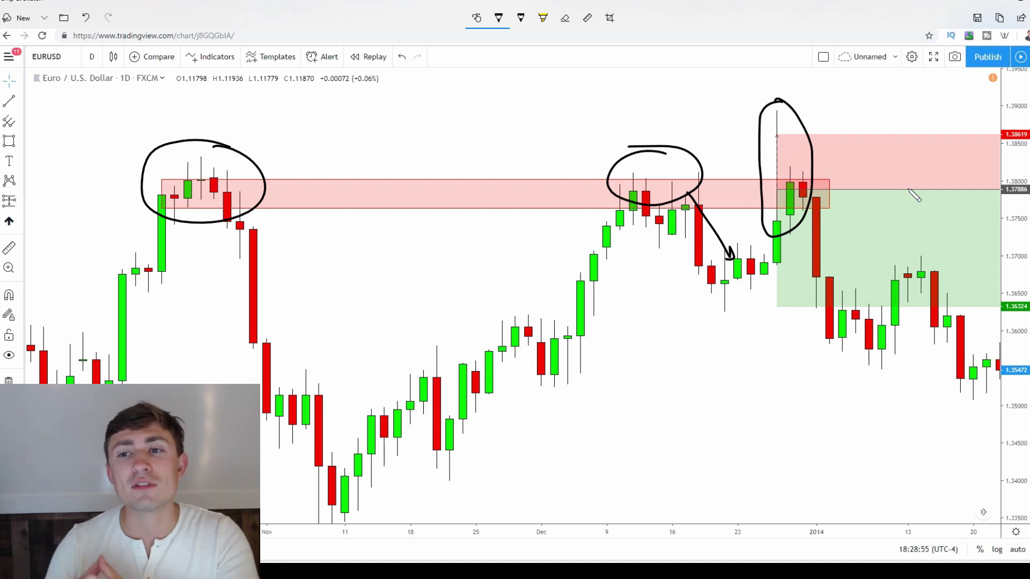
key("ctrl+z")
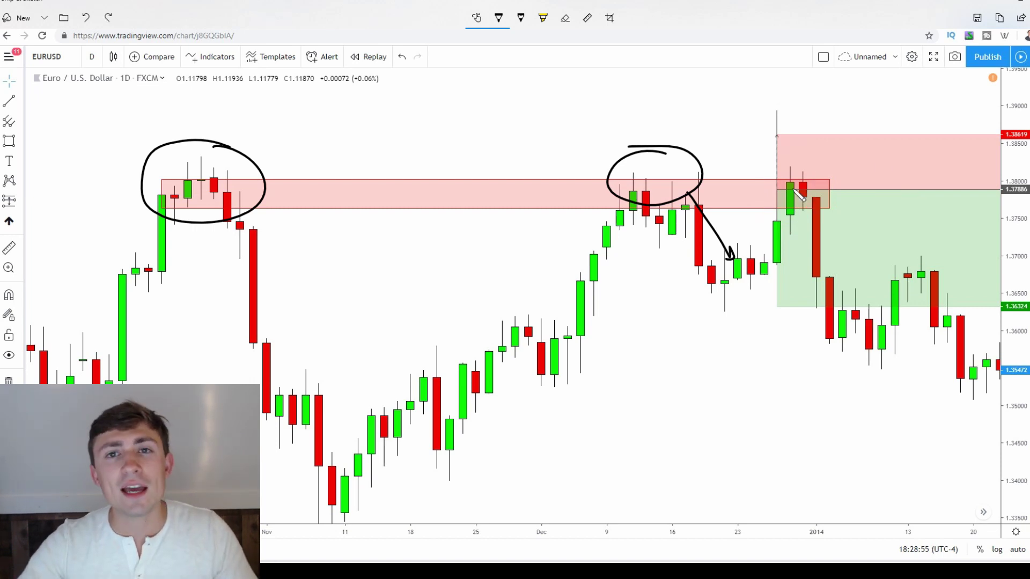
mouse_move(819, 182)
left_mouse_down()
mouse_move(804, 203)
mouse_move(783, 161)
left_mouse_up()
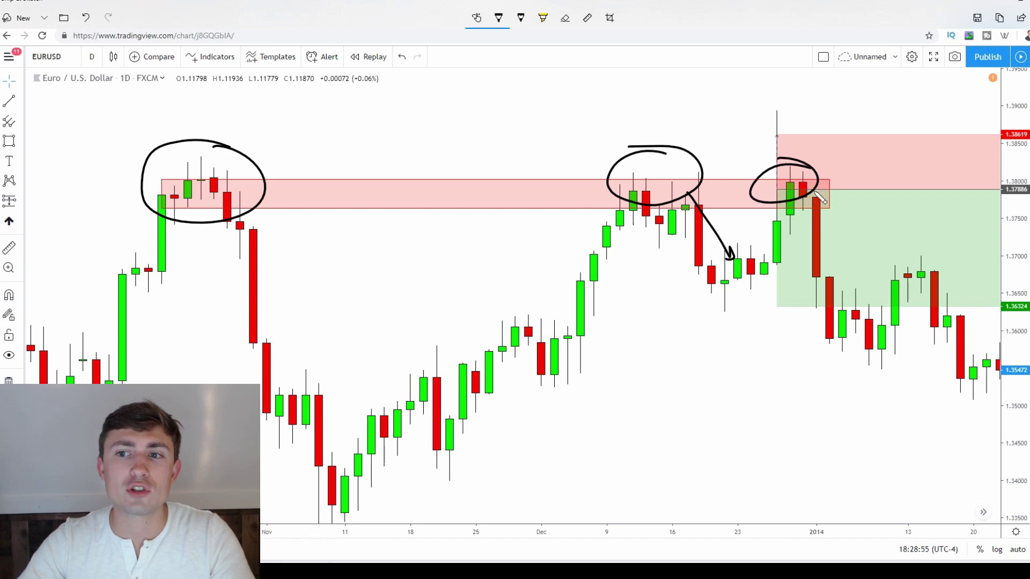
left_click_drag(875, 147, 795, 174)
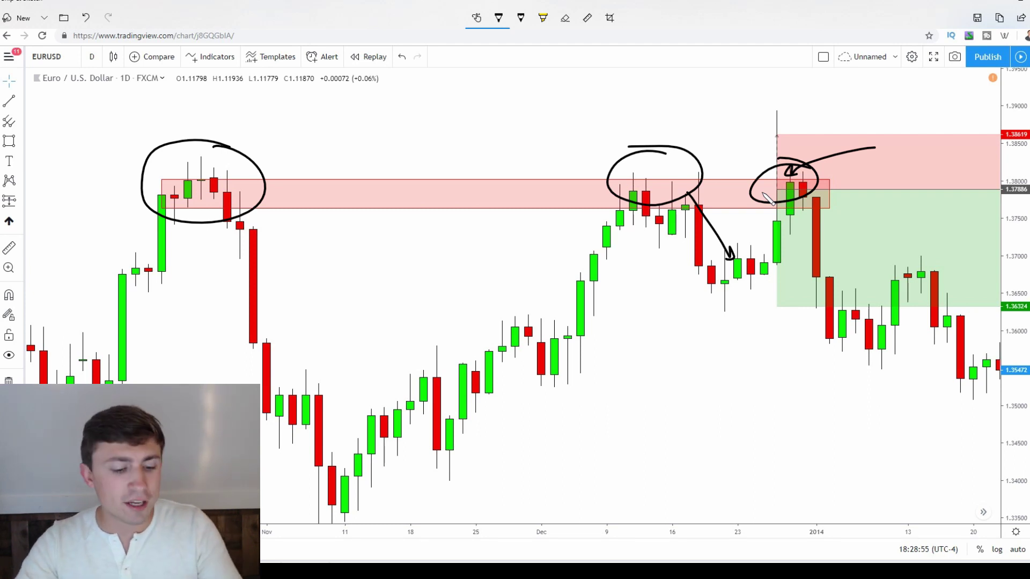
key("ctrl+z")
key("ctrl+z")
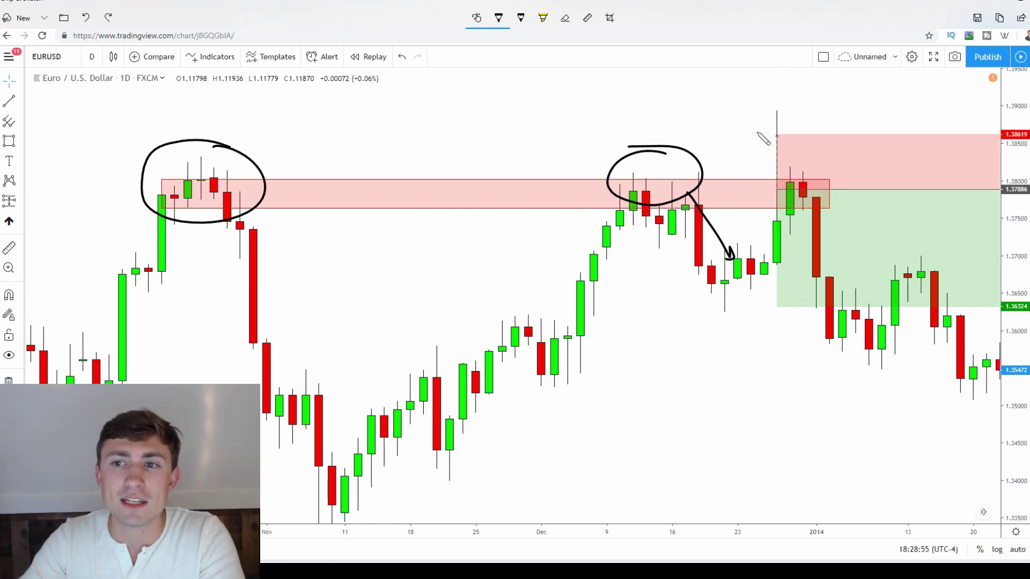
Sketch short horizontal lines across the 27 Dec '13 wick around the stop level, and undo them
mouse_move(754, 133)
left_mouse_down()
mouse_move(803, 133)
mouse_move(803, 145)
mouse_move(790, 118)
left_mouse_up()
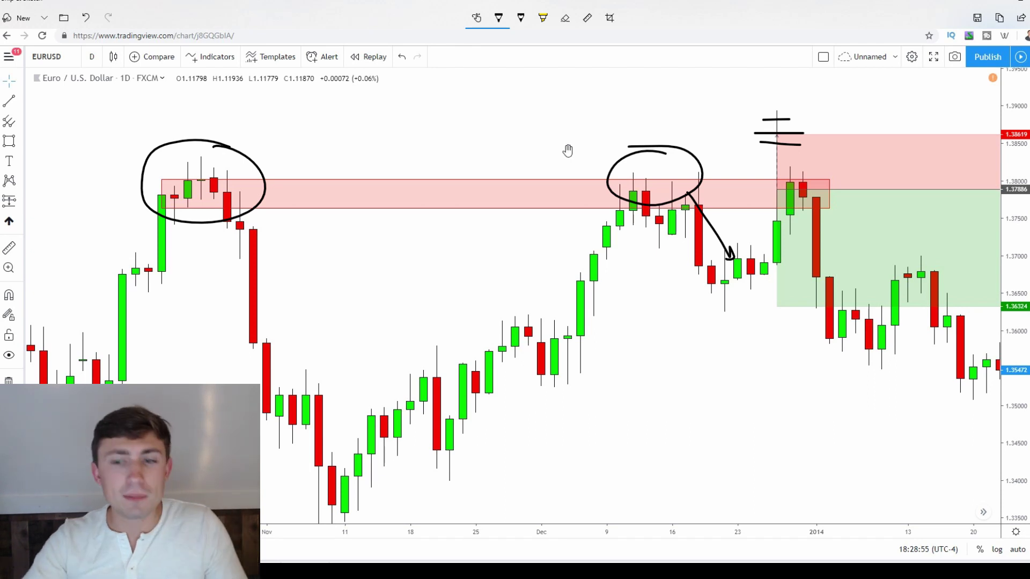
key("ctrl+z")
key("ctrl+z")
key("ctrl+z")
mouse_move(783, 128)
left_mouse_down()
mouse_move(777, 156)
mouse_move(763, 128)
left_mouse_up()
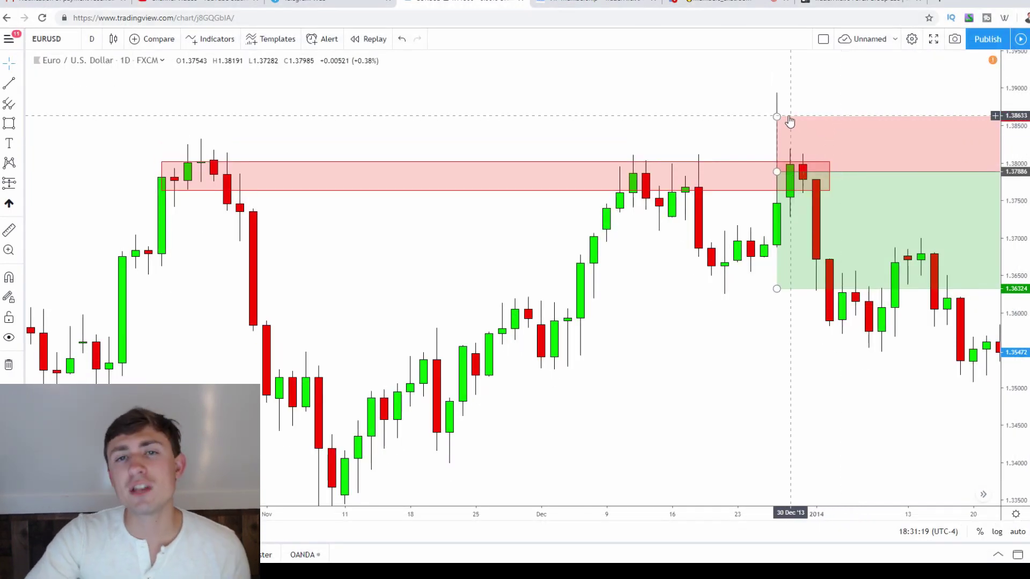
Try the short position's stop at 1.38485, at 1.38722, and slightly higher within the 27 Dec '13 wick
mouse_move(776, 117)
left_mouse_down()
mouse_move(779, 94)
mouse_move(776, 126)
left_mouse_up()
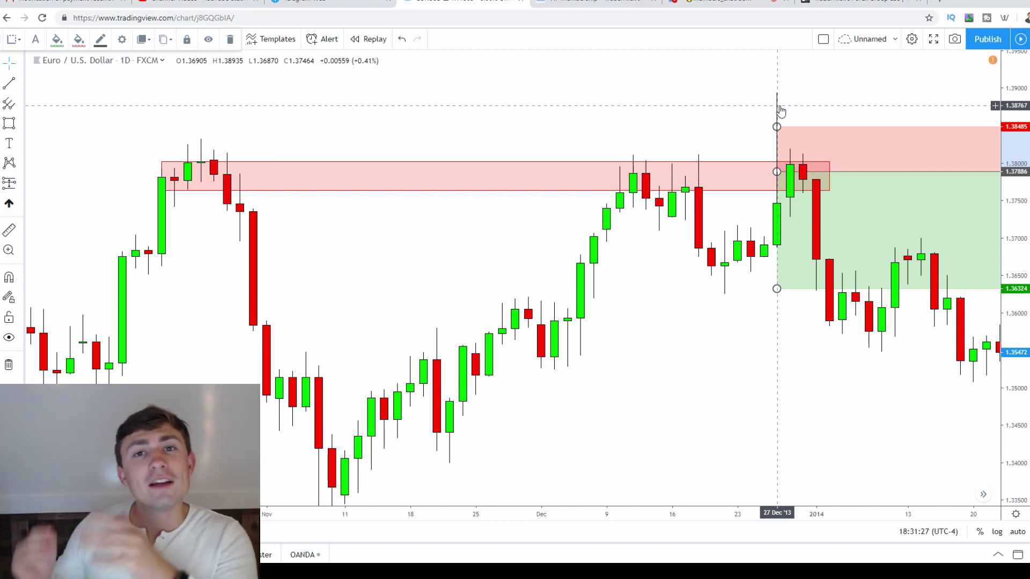
left_click_drag(776, 127, 776, 109)
left_click(717, 101)
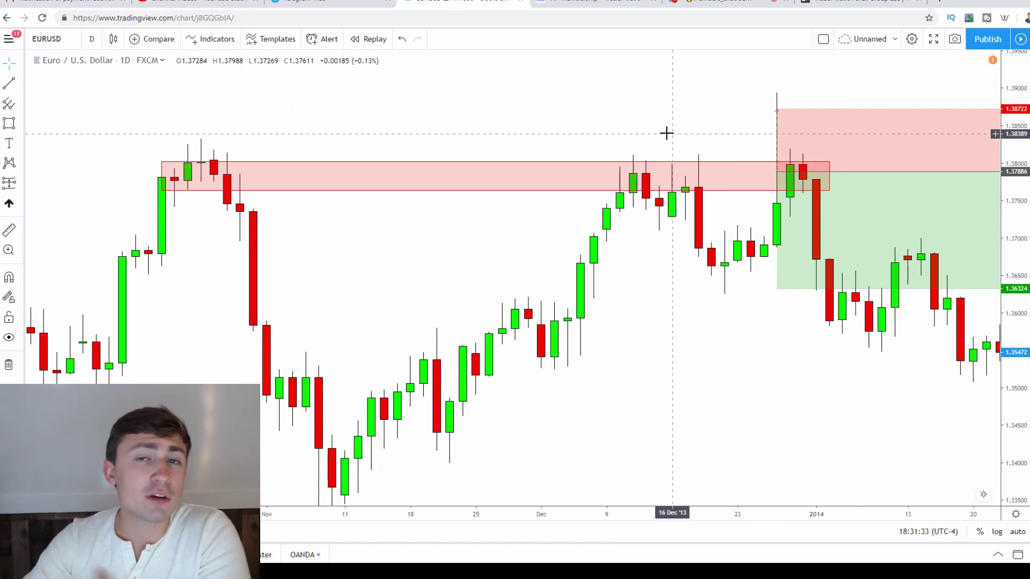
scroll(615, 131, "right", 2)
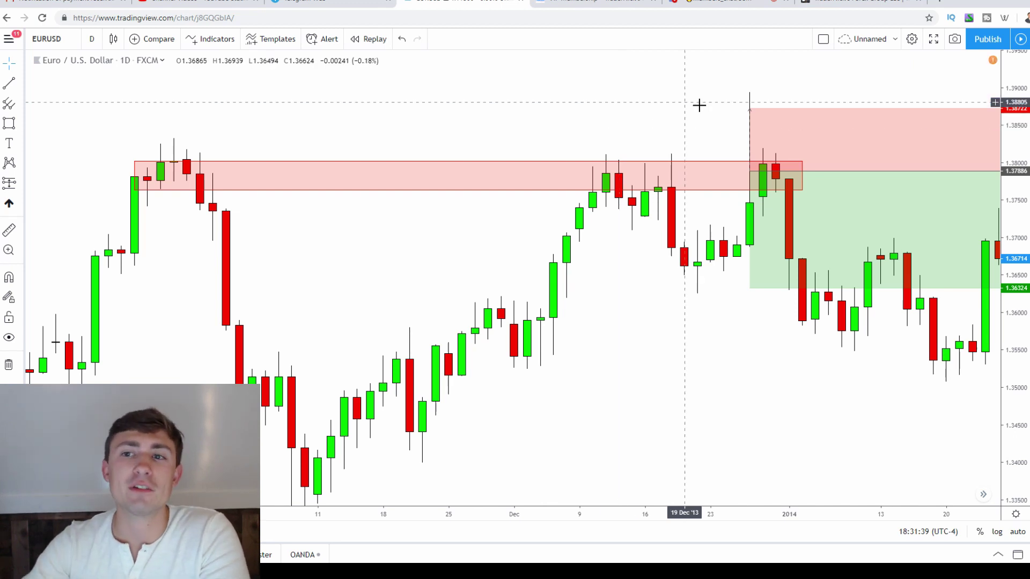
mouse_move(750, 110)
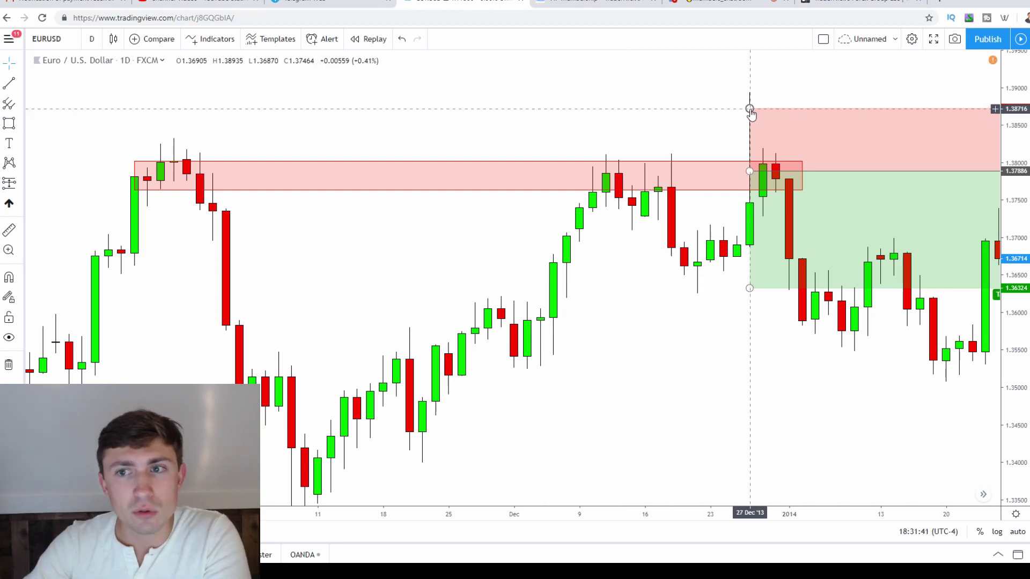
mouse_move(750, 109)
left_mouse_down()
mouse_move(749, 101)
mouse_move(749, 150)
mouse_move(745, 102)
left_mouse_up()
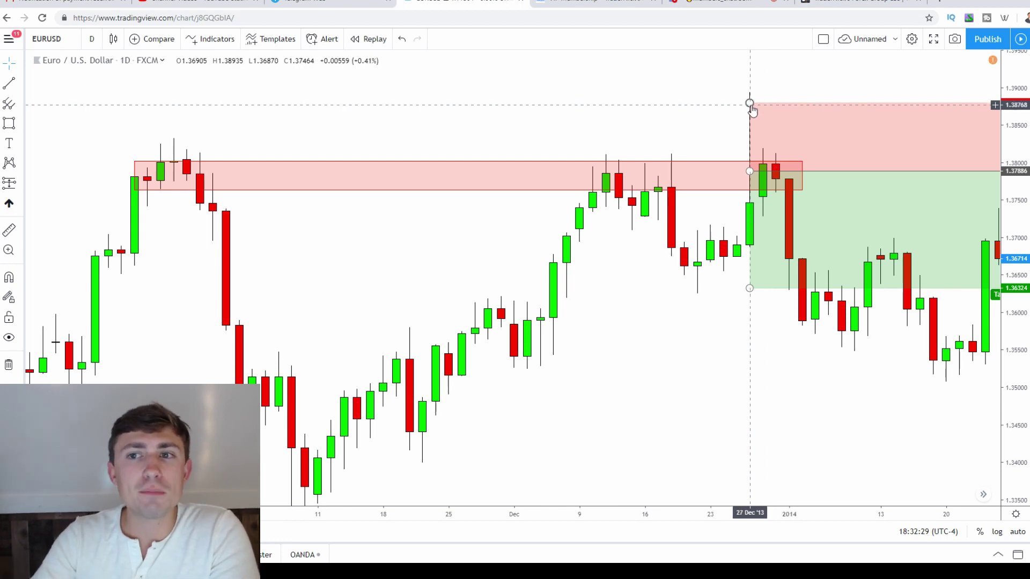
Try the short position's stop at 1.39168, just above the 27 Dec '13 wick, and at 1.38501
mouse_move(752, 110)
left_mouse_down()
mouse_move(754, 135)
mouse_move(751, 63)
mouse_move(748, 75)
left_mouse_up()
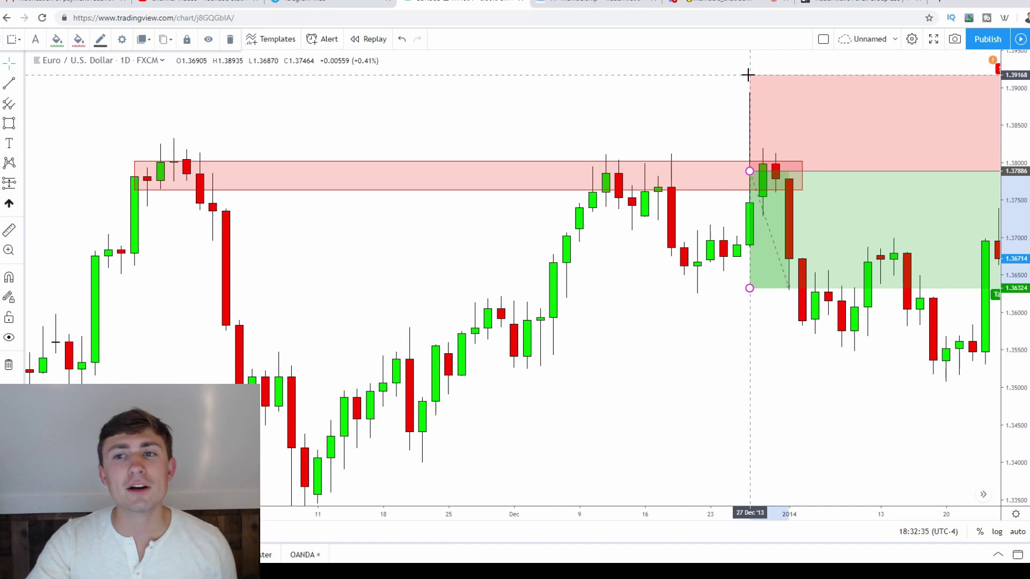
left_click(742, 97)
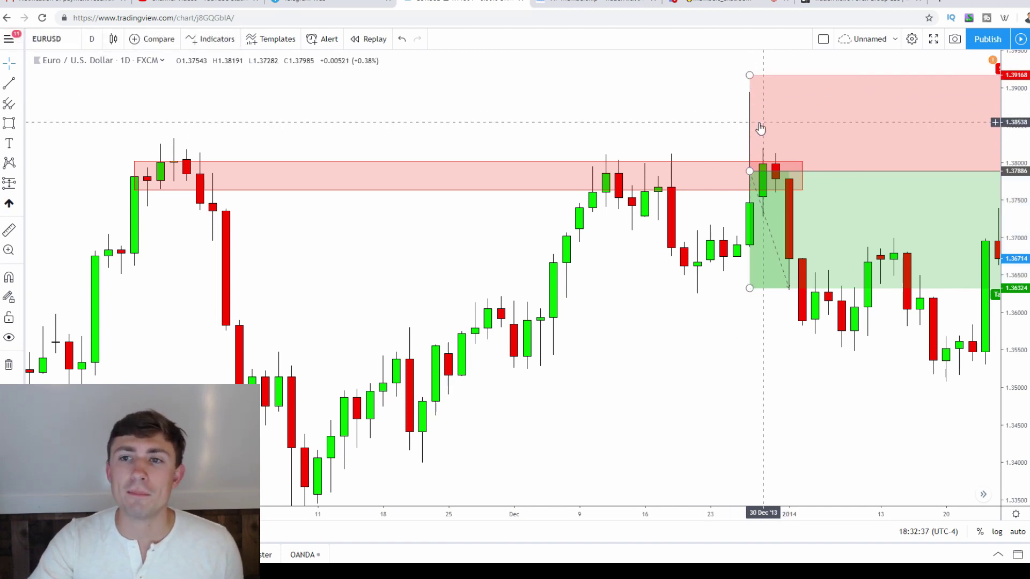
left_click_drag(752, 80, 752, 89)
left_click(683, 113)
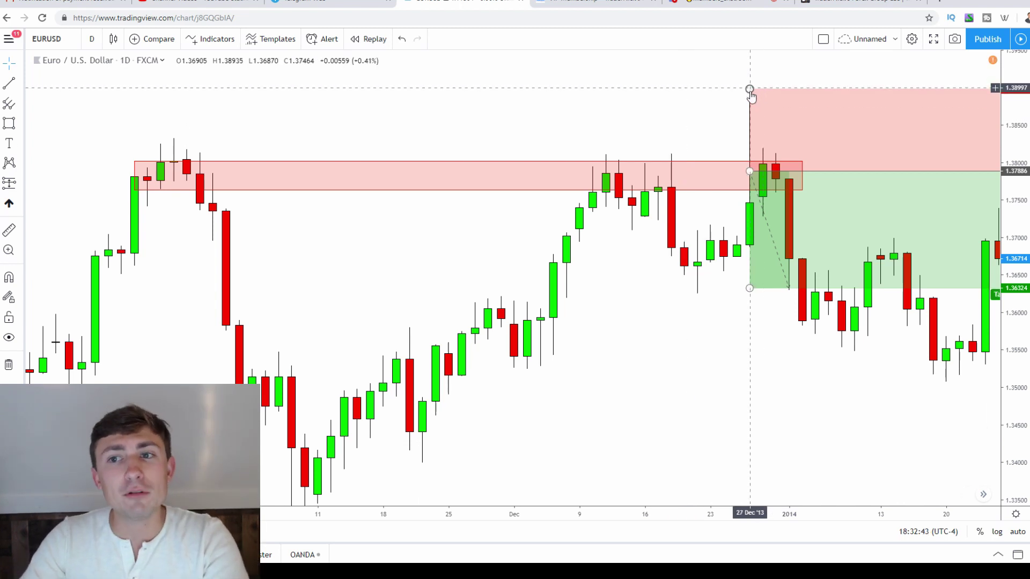
mouse_move(750, 90)
left_mouse_down()
mouse_move(749, 143)
mouse_move(751, 124)
left_mouse_up()
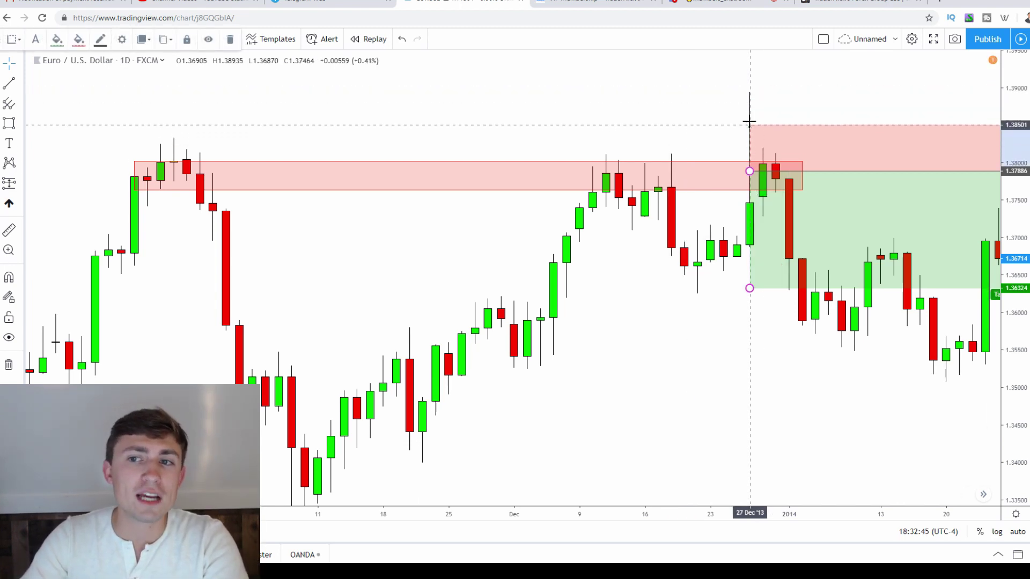
left_click(699, 99)
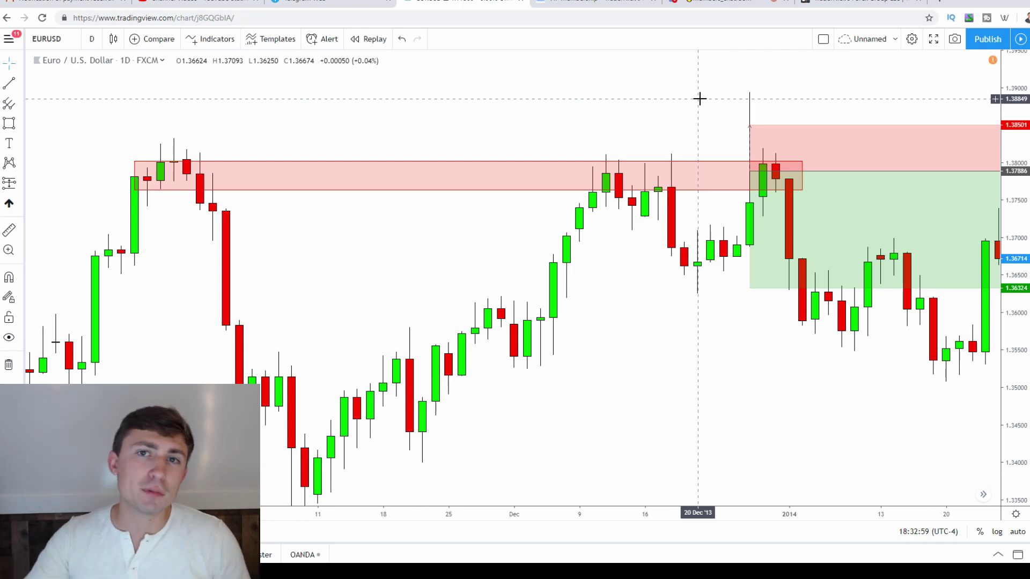
Delete the short position and place a new one on the 27 Dec '13 candle with entry 1.38499
left_click(836, 172)
key("Delete")
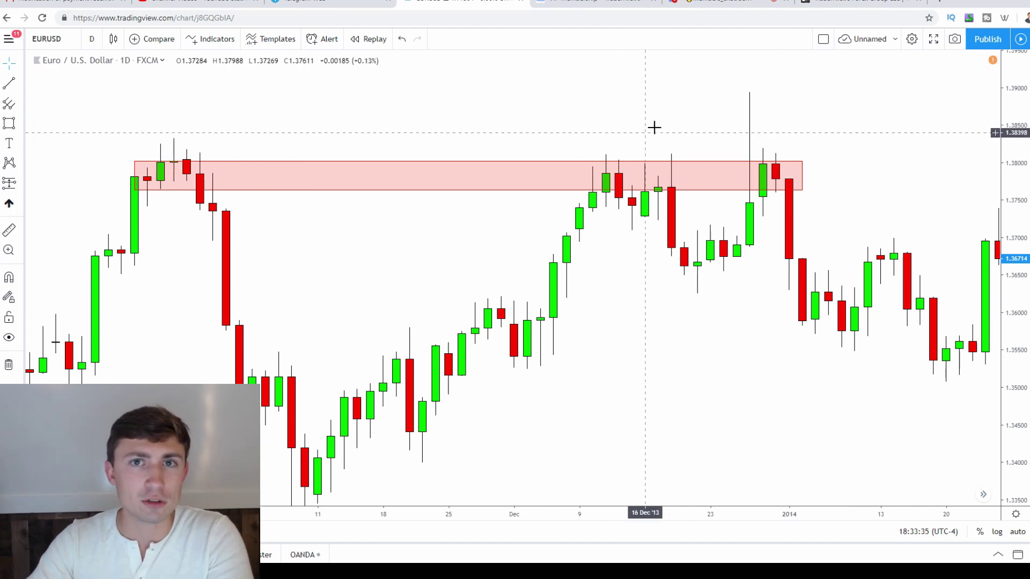
left_click_drag(615, 128, 675, 121)
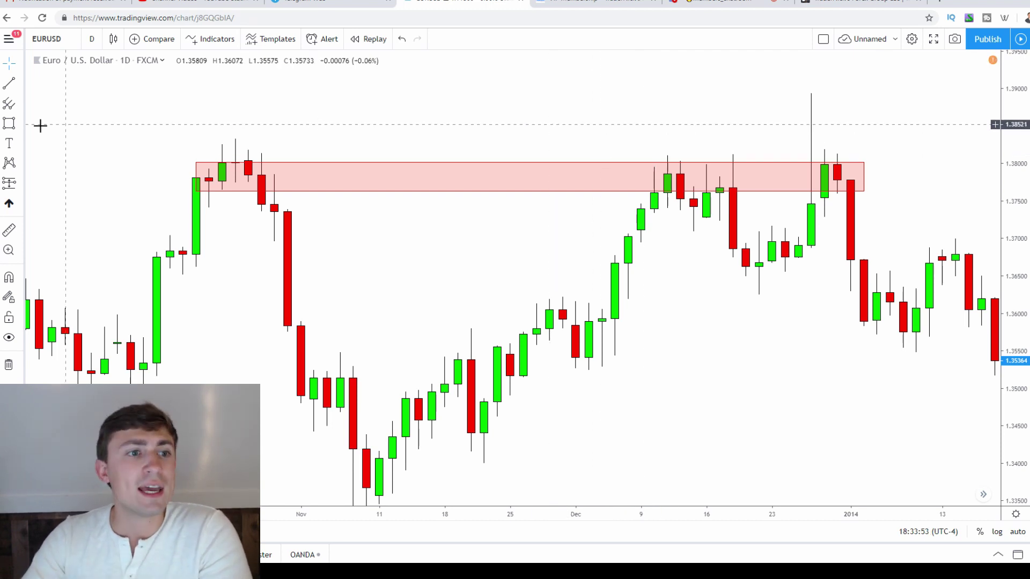
left_click(9, 183)
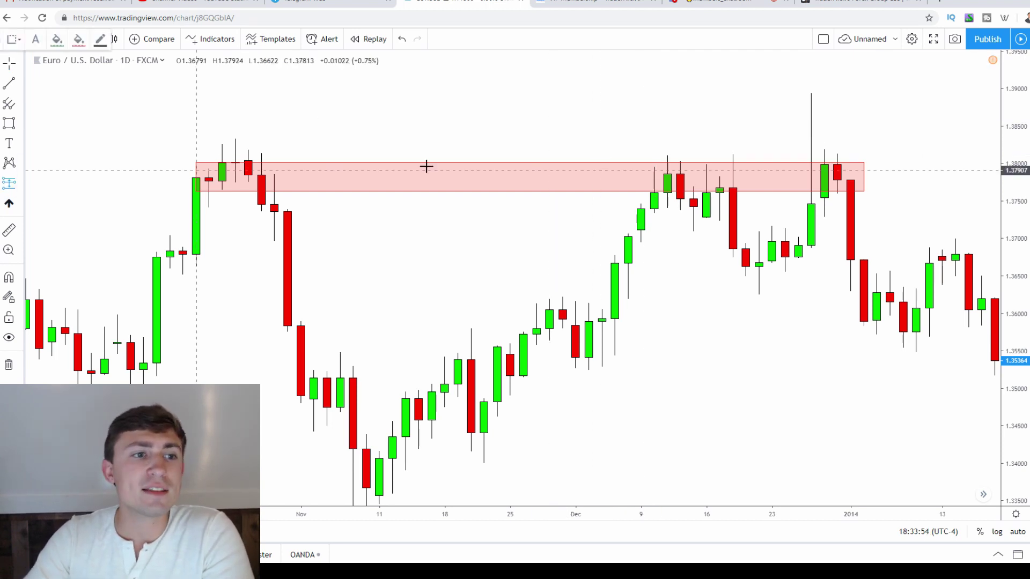
left_click(810, 127)
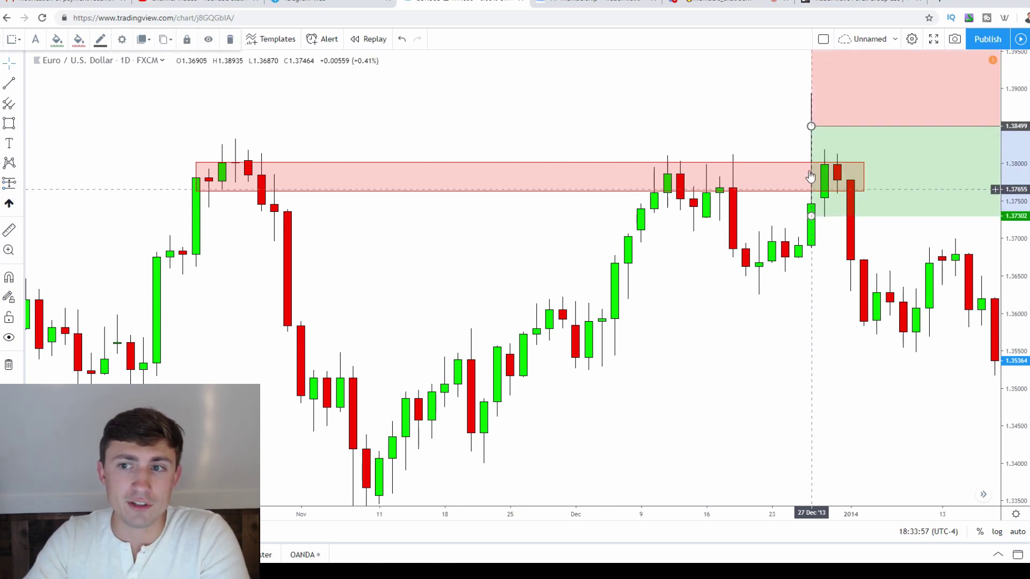
Shift the whole short position up to an entry of 1.38539
left_click_drag(736, 130, 722, 143)
left_click_drag(1020, 150, 1007, 175)
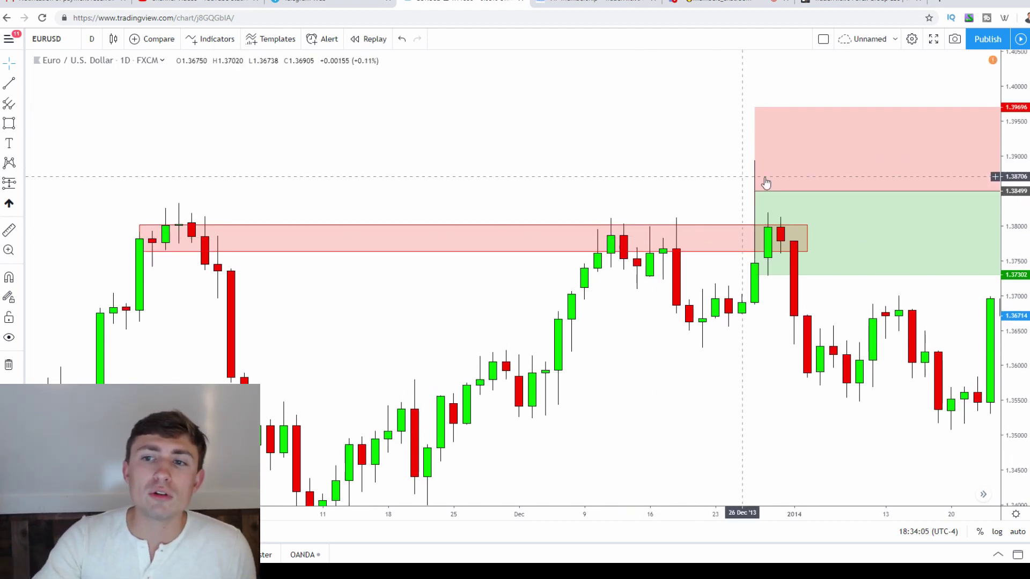
left_click_drag(774, 191, 779, 189)
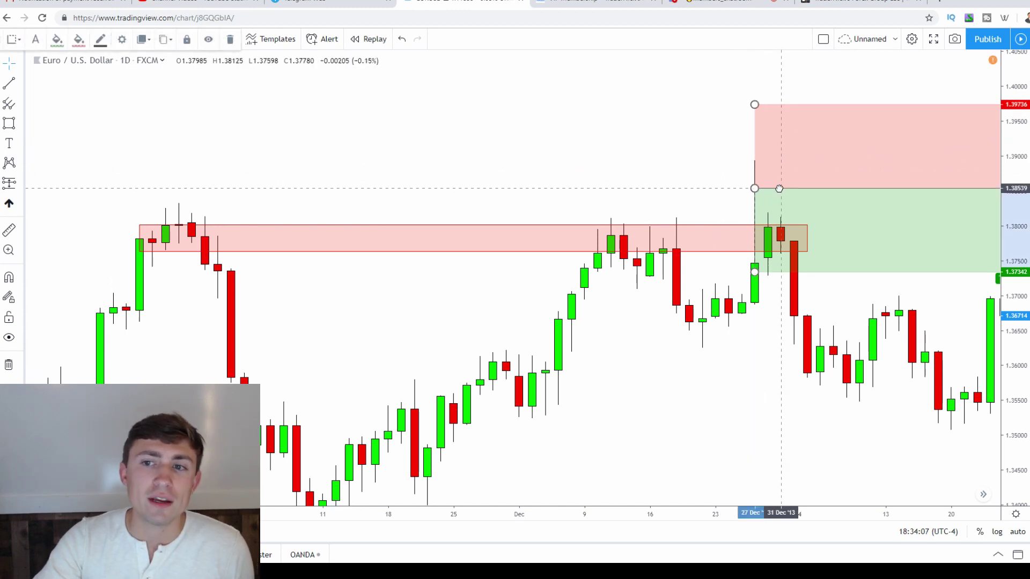
left_click(696, 158)
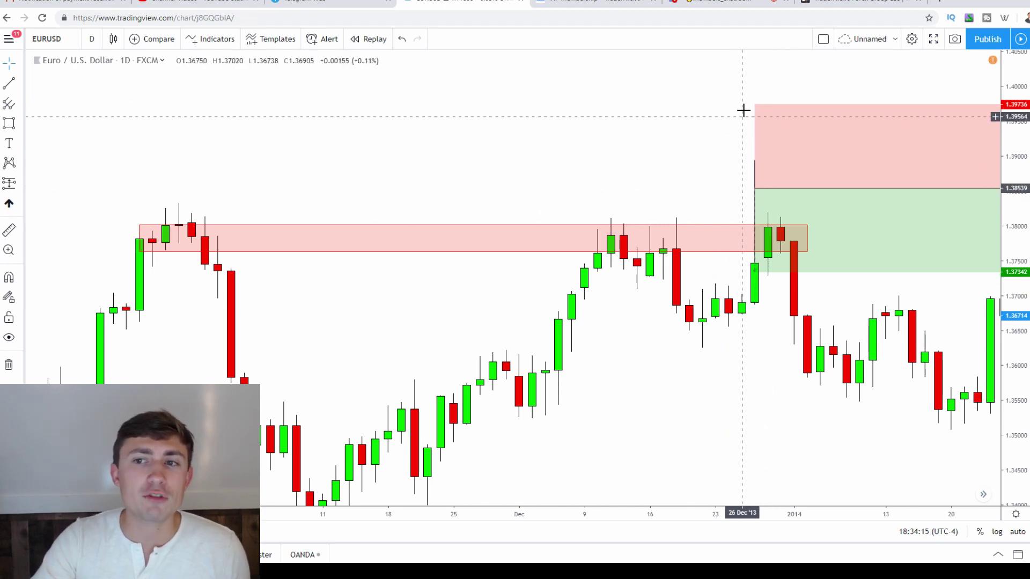
Set the short position's stop to 1.39533 and extend its target down to 1.36345
left_click_drag(754, 104, 754, 118)
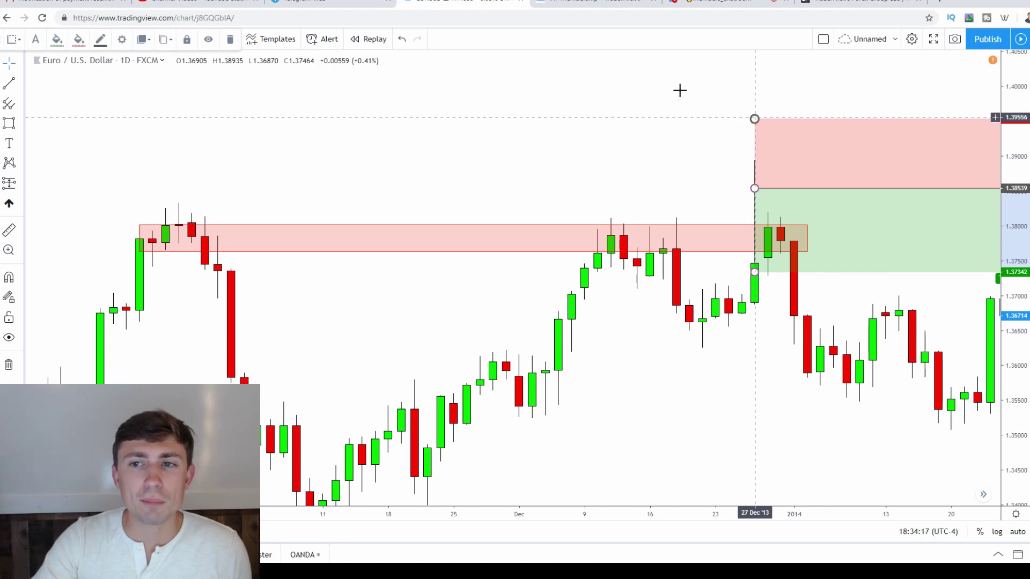
left_click(679, 91)
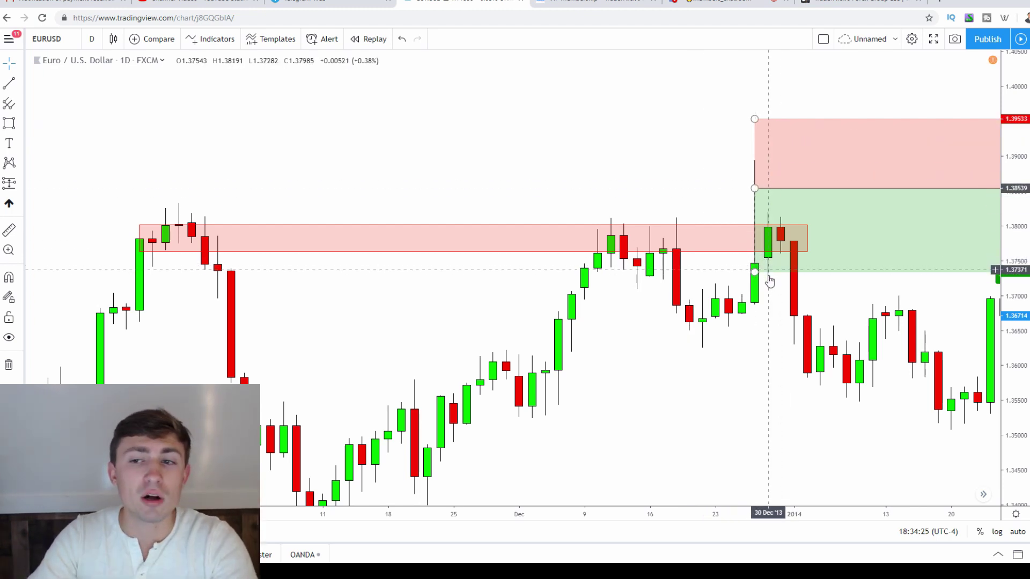
left_click_drag(761, 268, 762, 343)
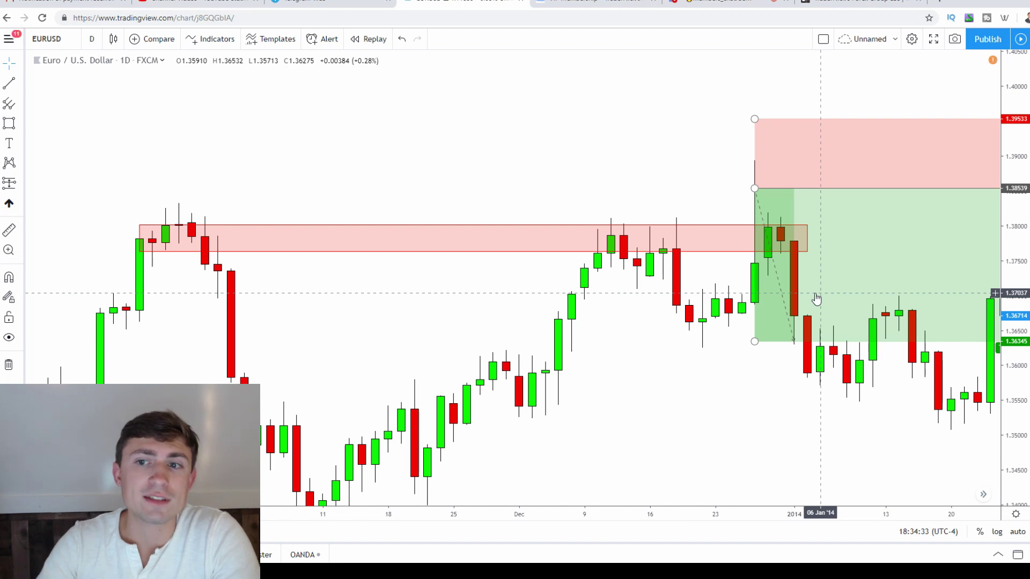
left_click_drag(735, 153, 736, 154)
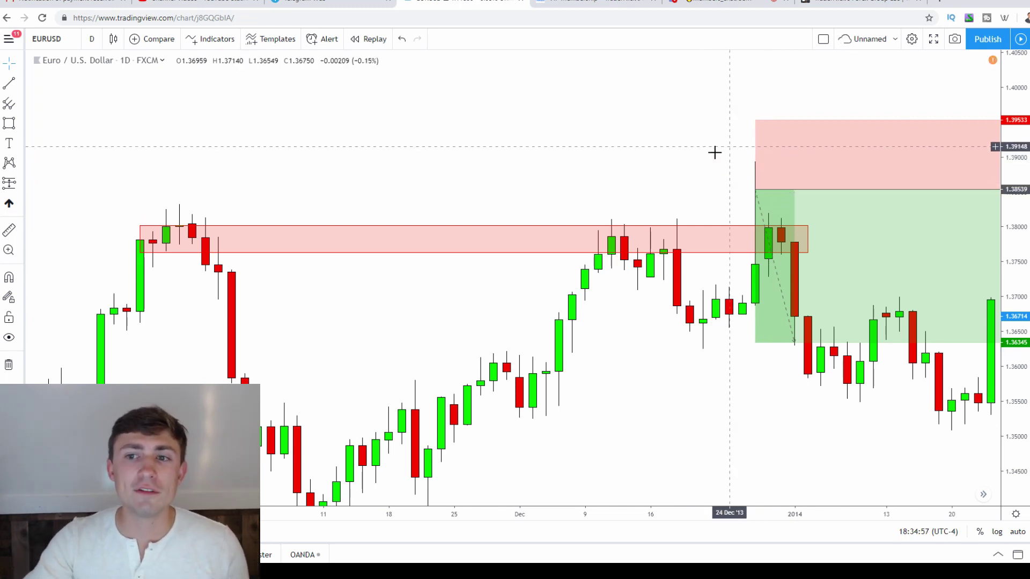
left_click_drag(696, 163, 688, 170)
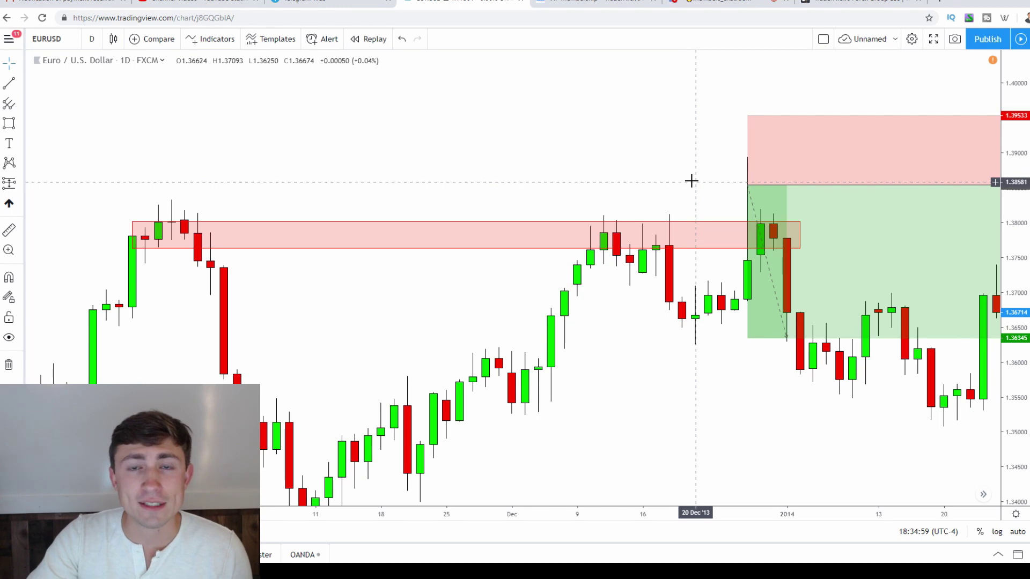